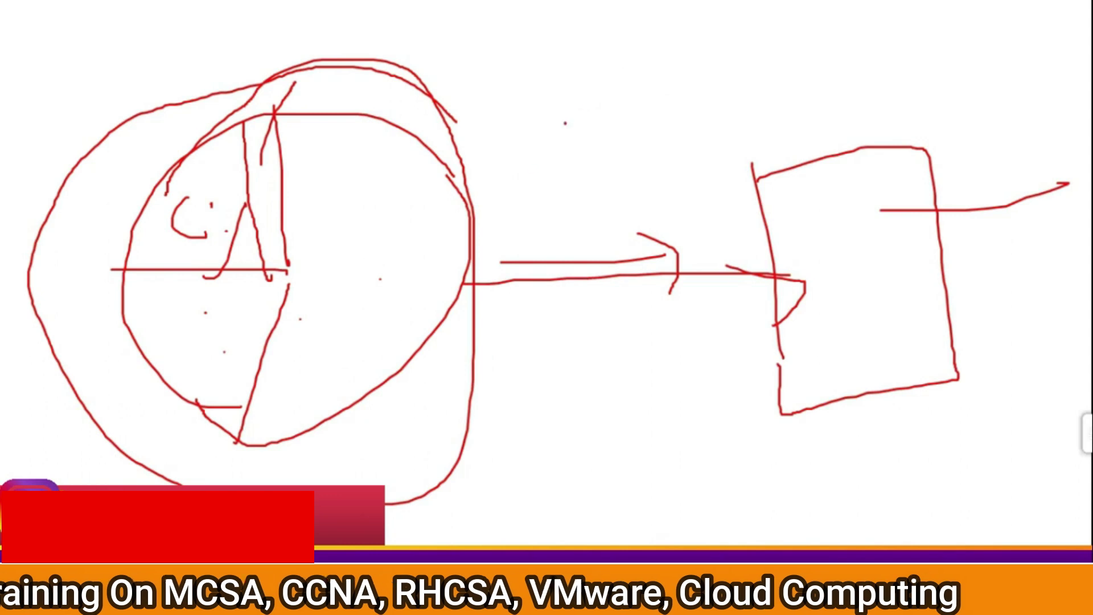
Add ellipses, a connecting arrow and a stroke to the red sketch, then erase the whole whiteboard
mouse_move(358, 123)
mouse_down()
mouse_move(60, 377)
mouse_move(444, 171)
mouse_up()
drag(646, 86, 734, 77)
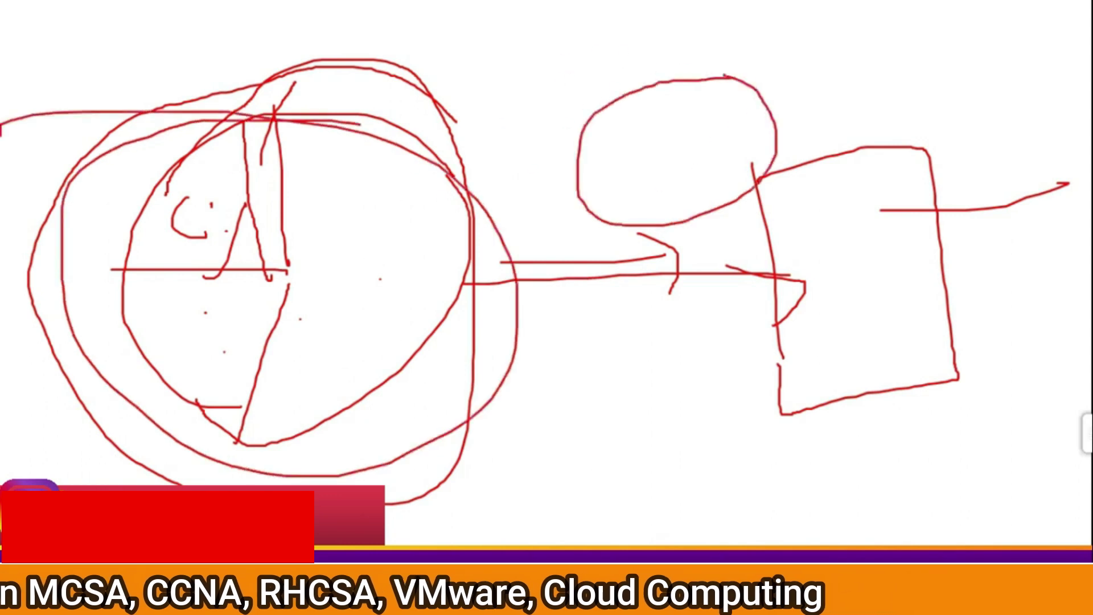
drag(579, 80, 728, 74)
drag(396, 235, 660, 210)
drag(594, 196, 659, 213)
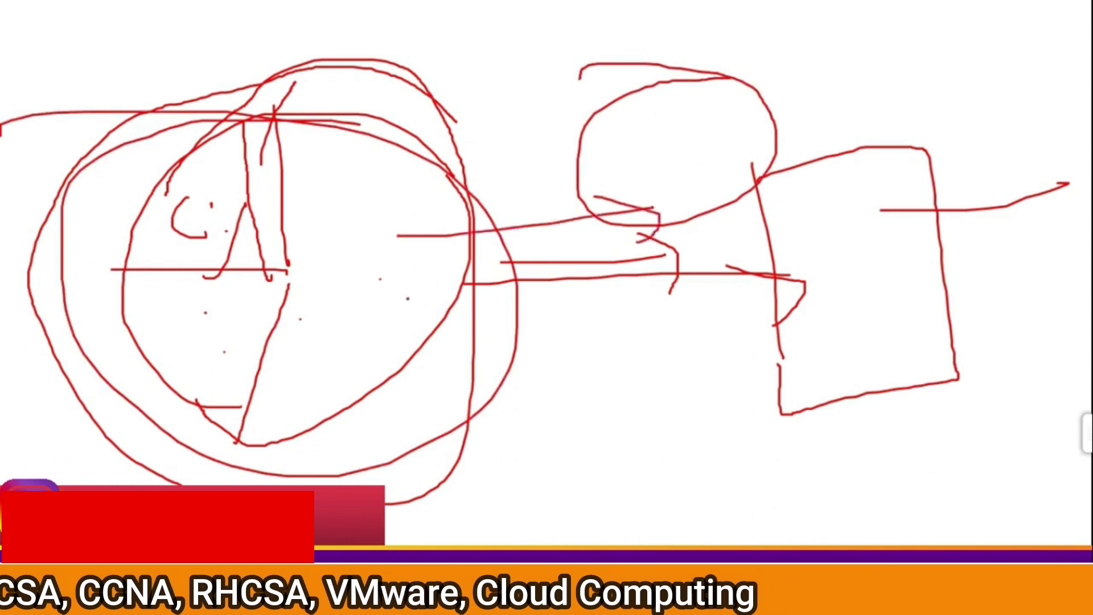
mouse_move(674, 134)
mouse_down()
mouse_move(796, 151)
mouse_move(725, 170)
mouse_up()
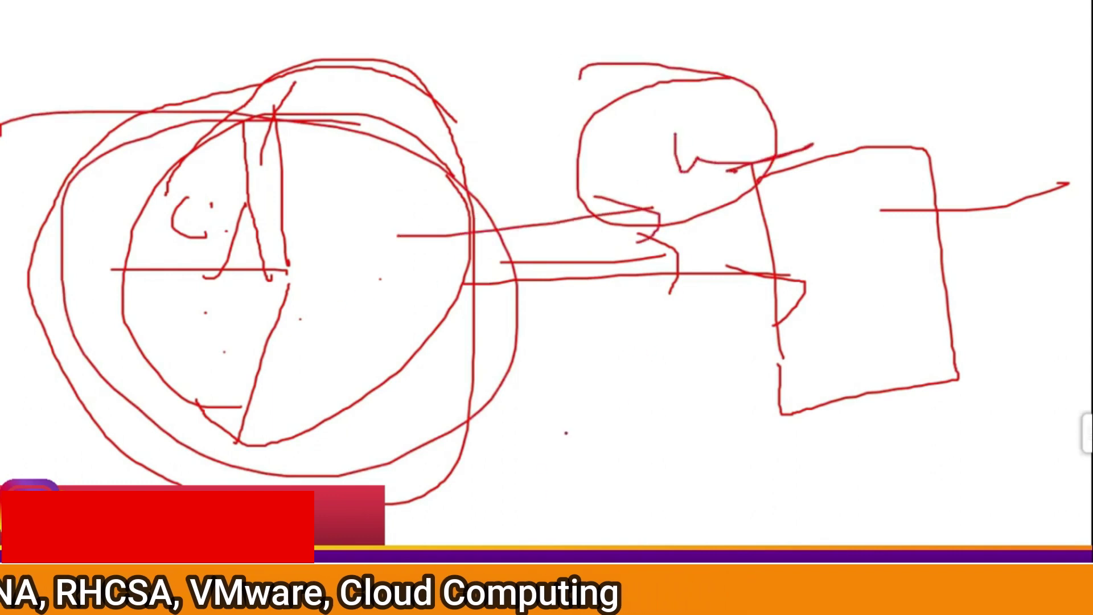
key(e)
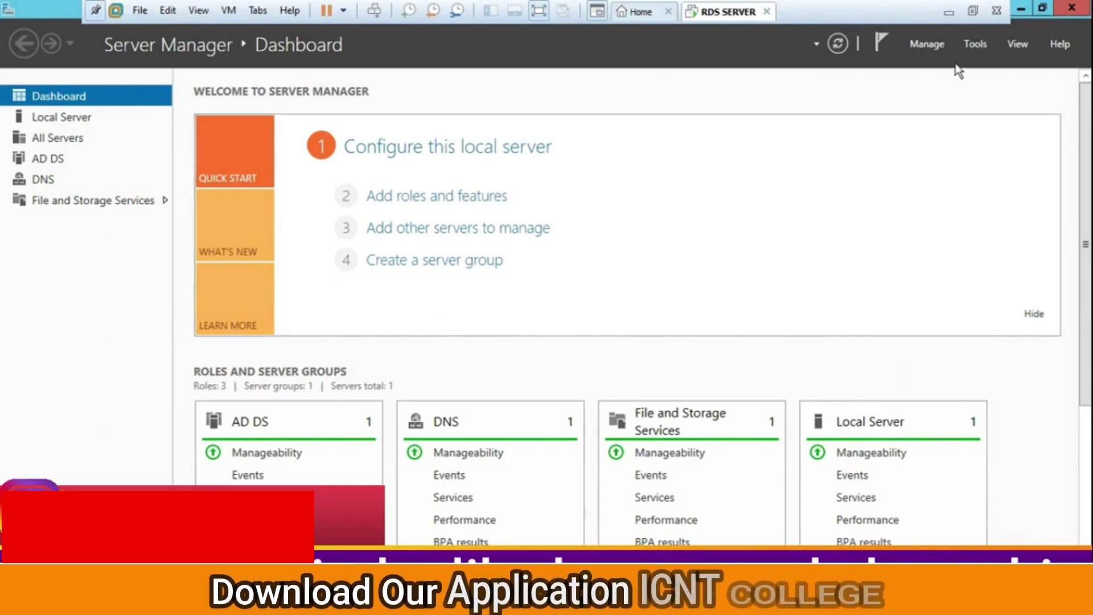
Launch Active Directory Users and Computers, expand the domain, and start a new Organizational Unit at its root
click(978, 43)
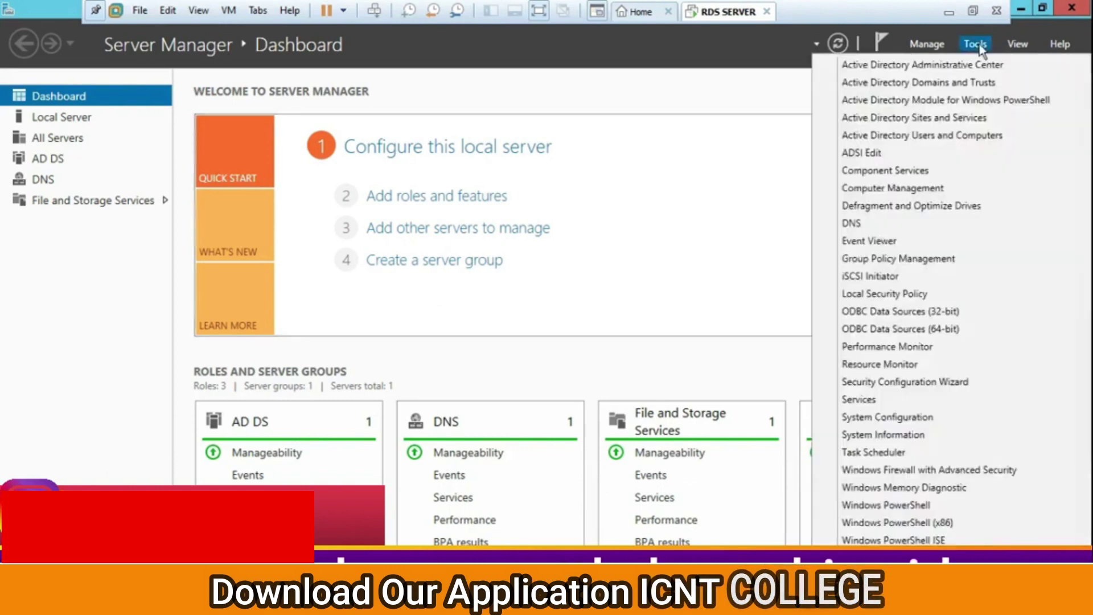
click(923, 135)
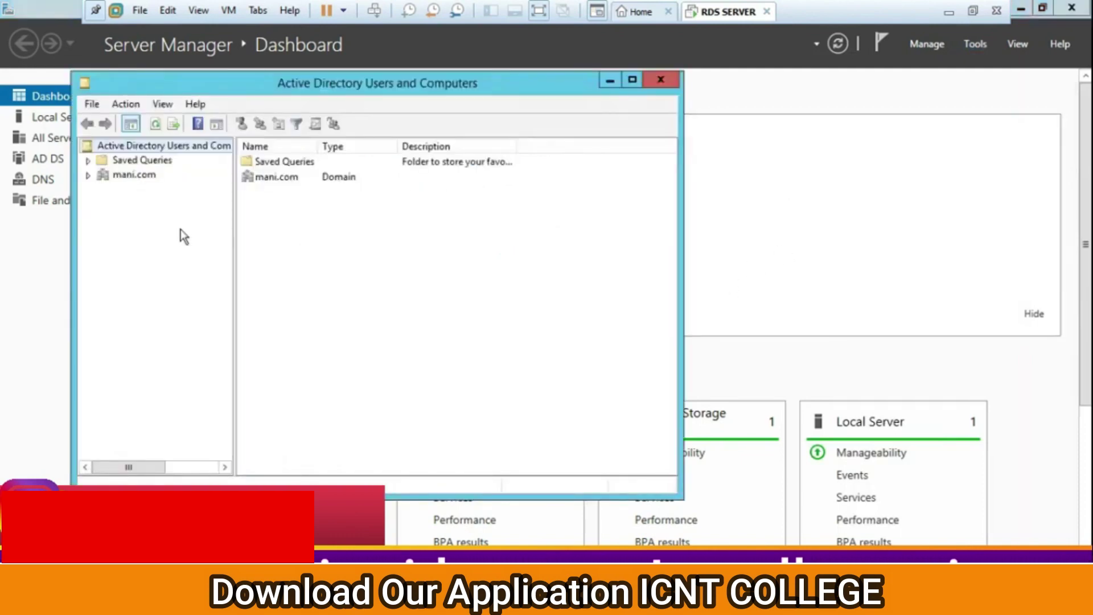
double_click(133, 176)
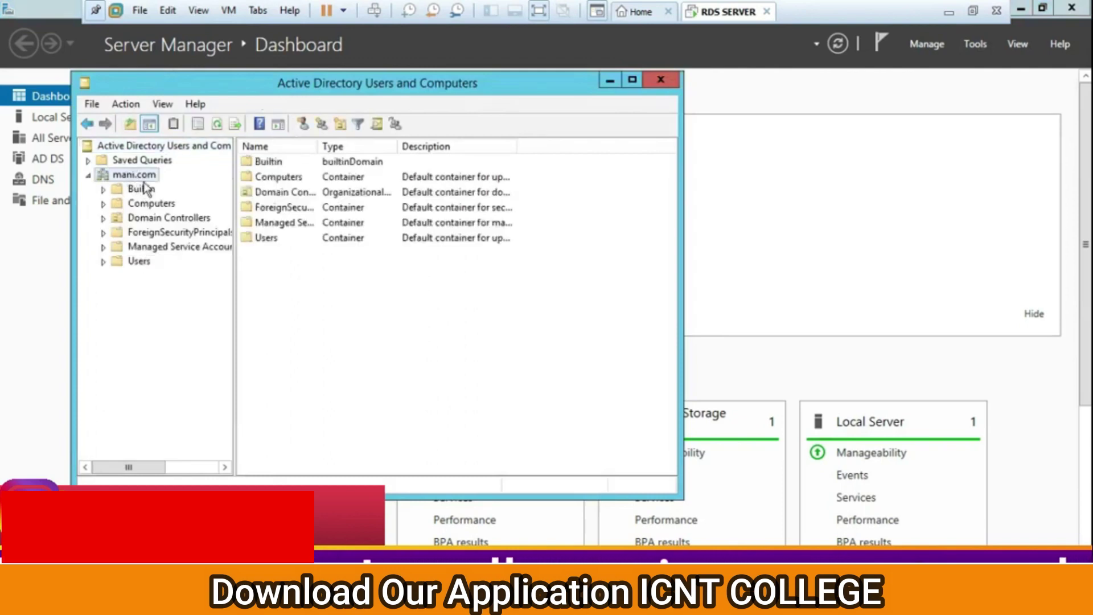
right_click(142, 177)
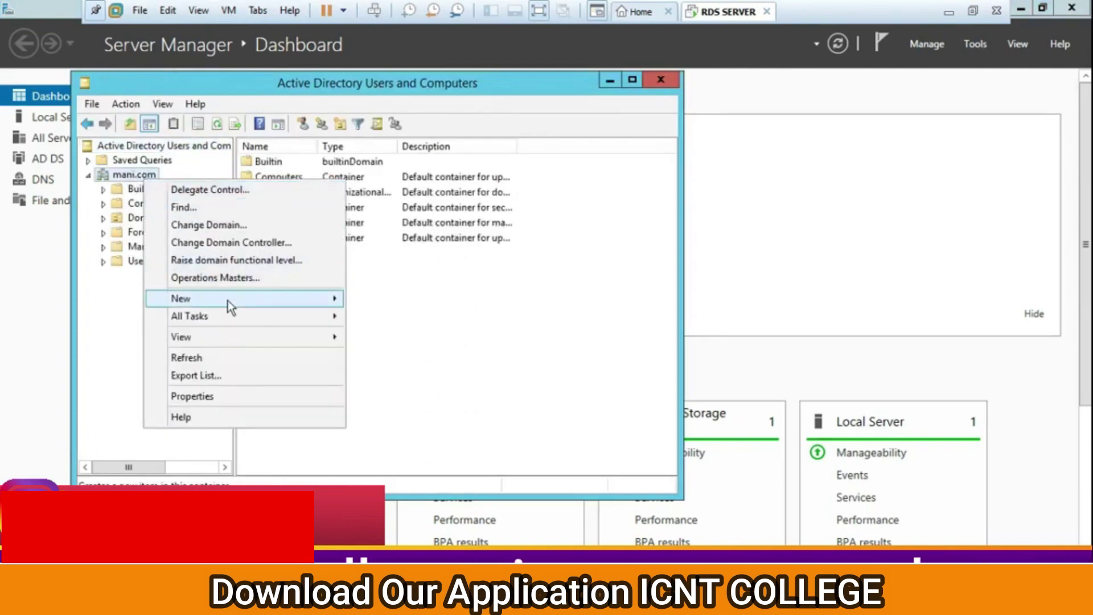
mouse_move(230, 307)
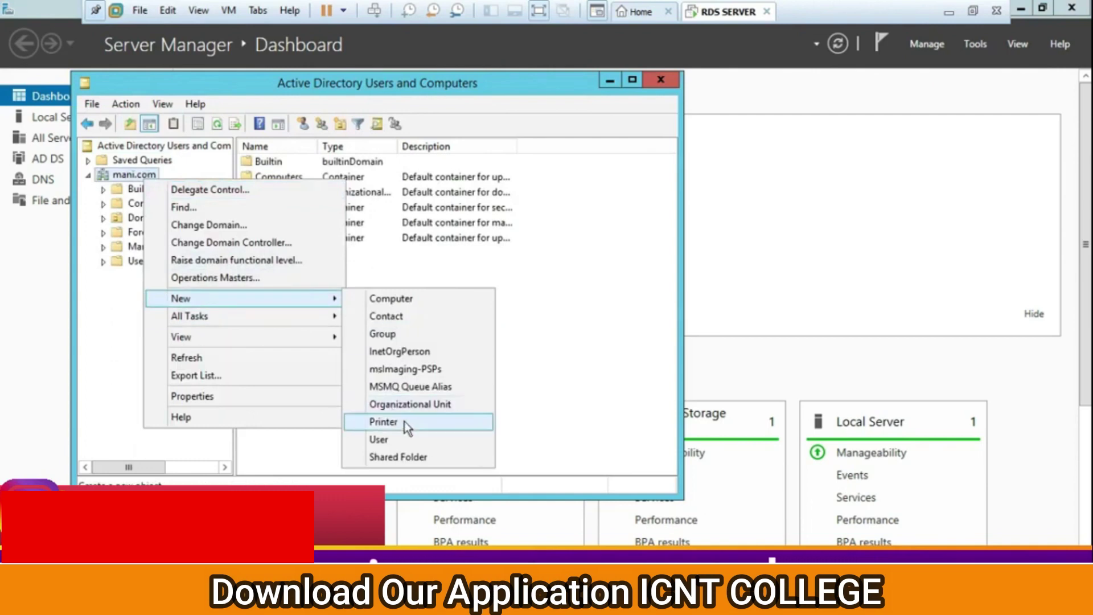
click(411, 404)
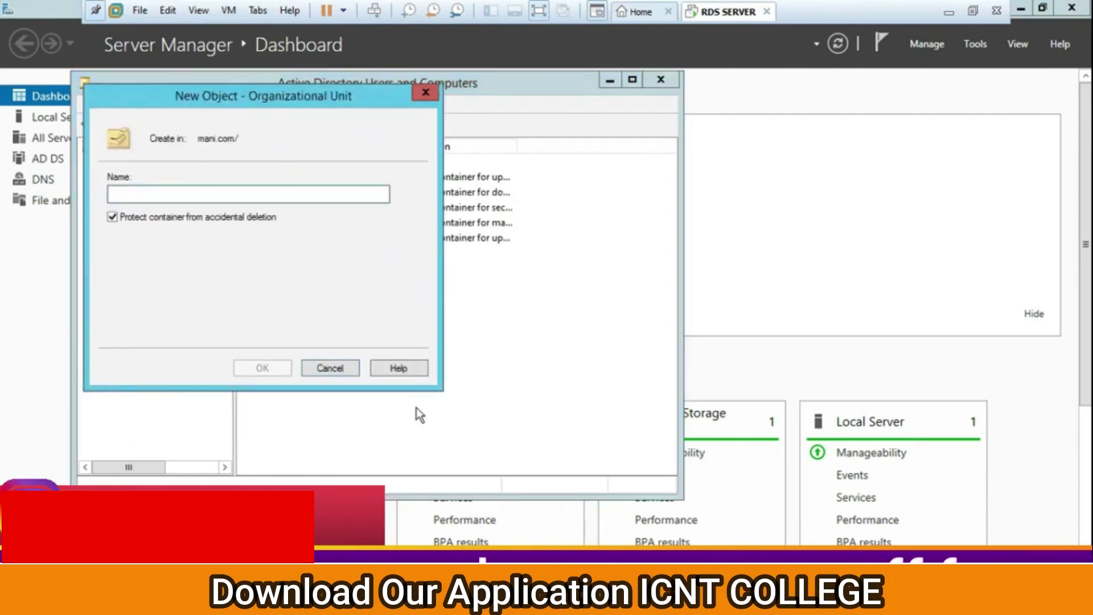
Create the OU 'backuptest' with 'Protect container from accidental deletion' unchecked
text(test)
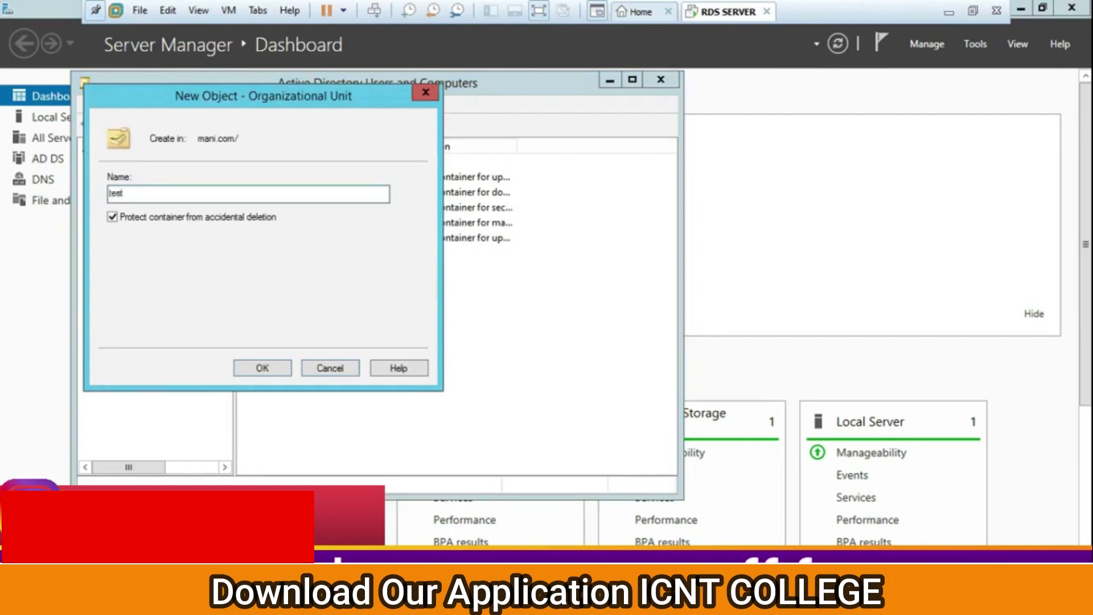
click(114, 217)
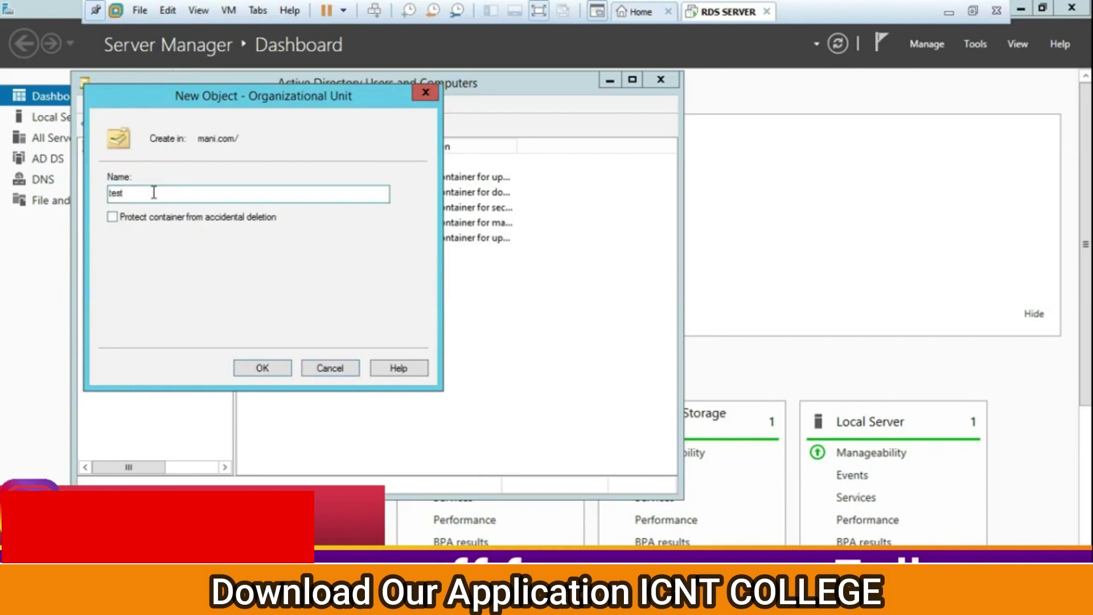
double_click(153, 193)
text(ckup)
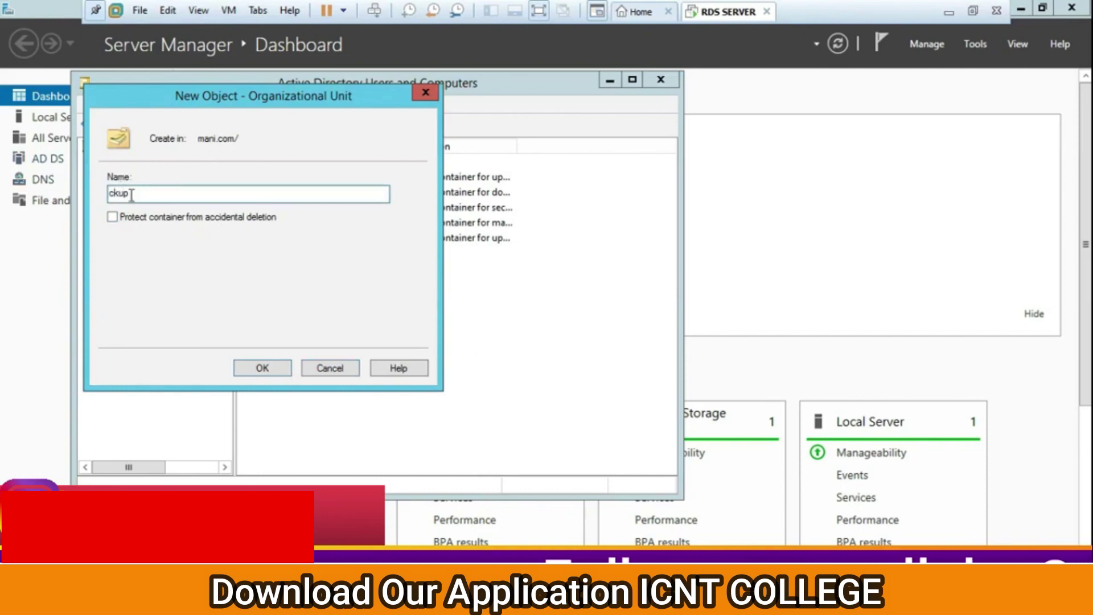
drag(142, 195, 89, 200)
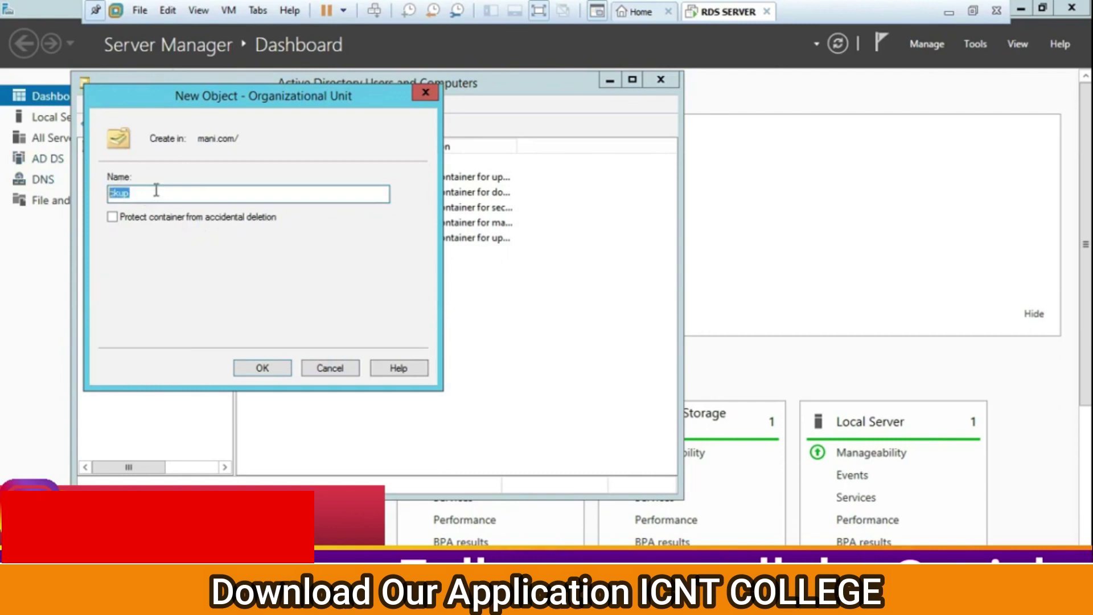
text(back)
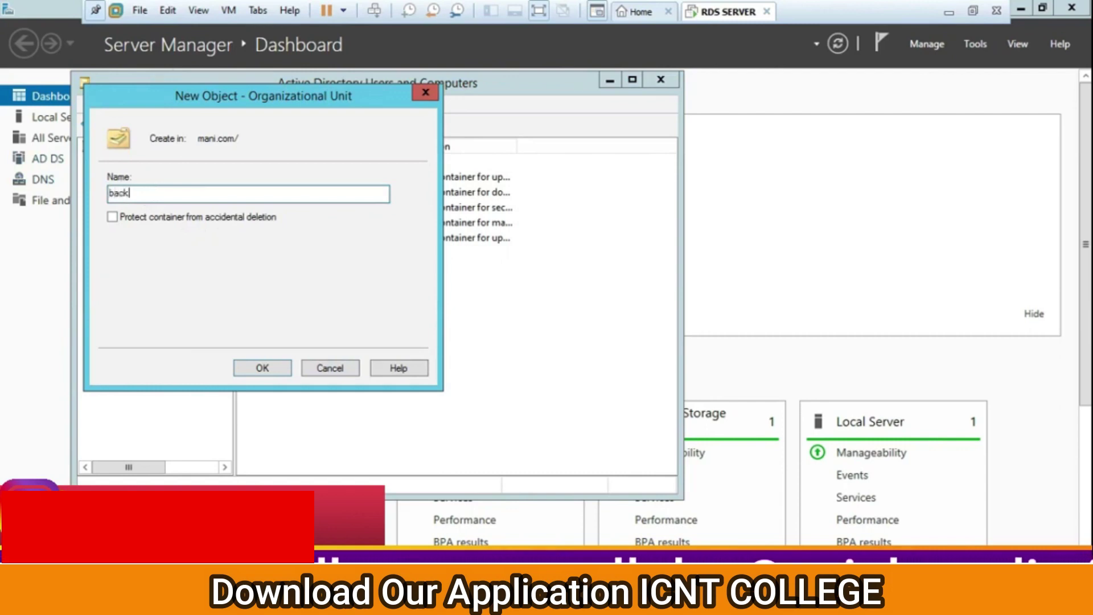
text(uptest)
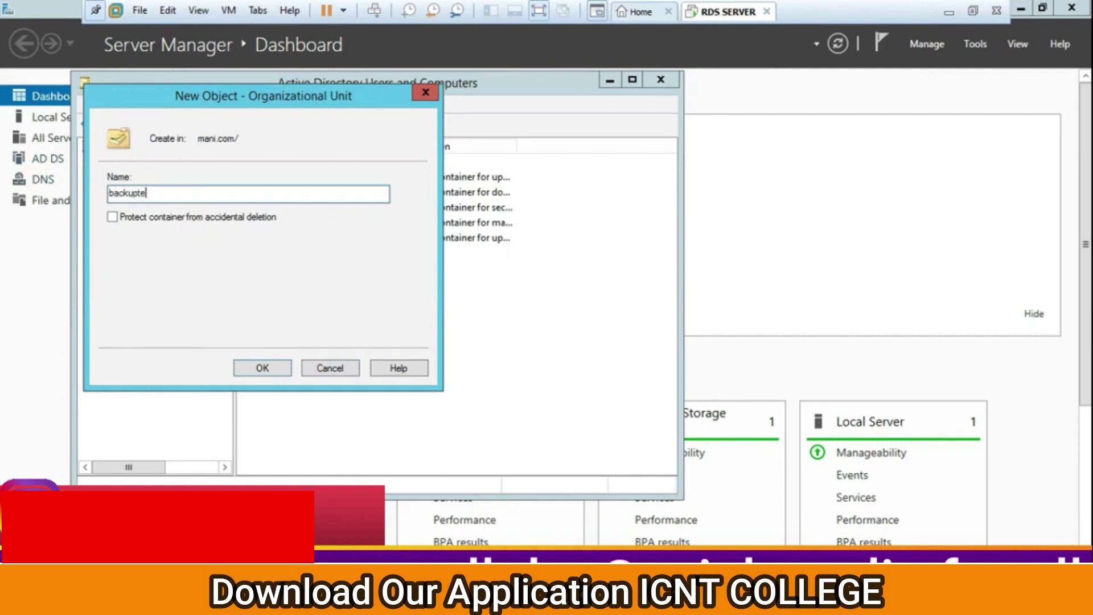
click(288, 367)
Start a new user in backuptest and enter the user's first name and logon name
right_click(312, 222)
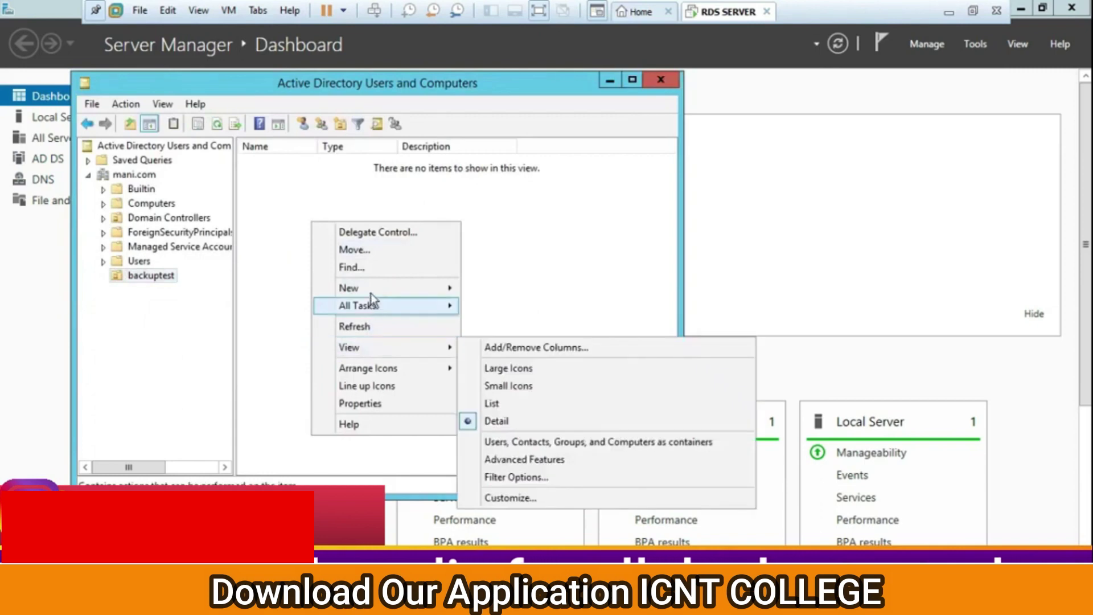
mouse_move(372, 287)
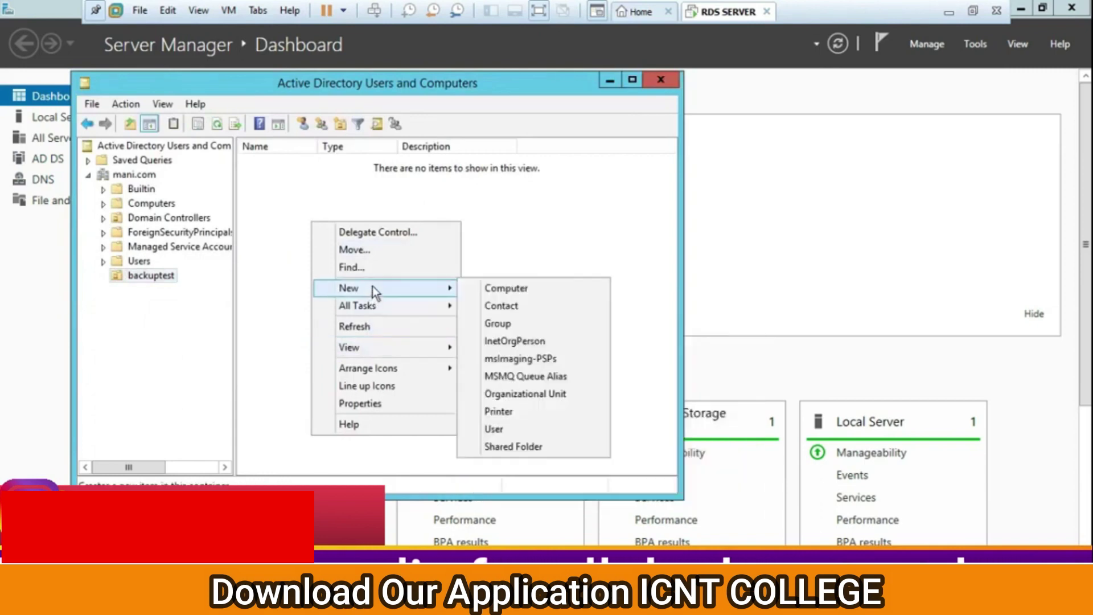
click(523, 431)
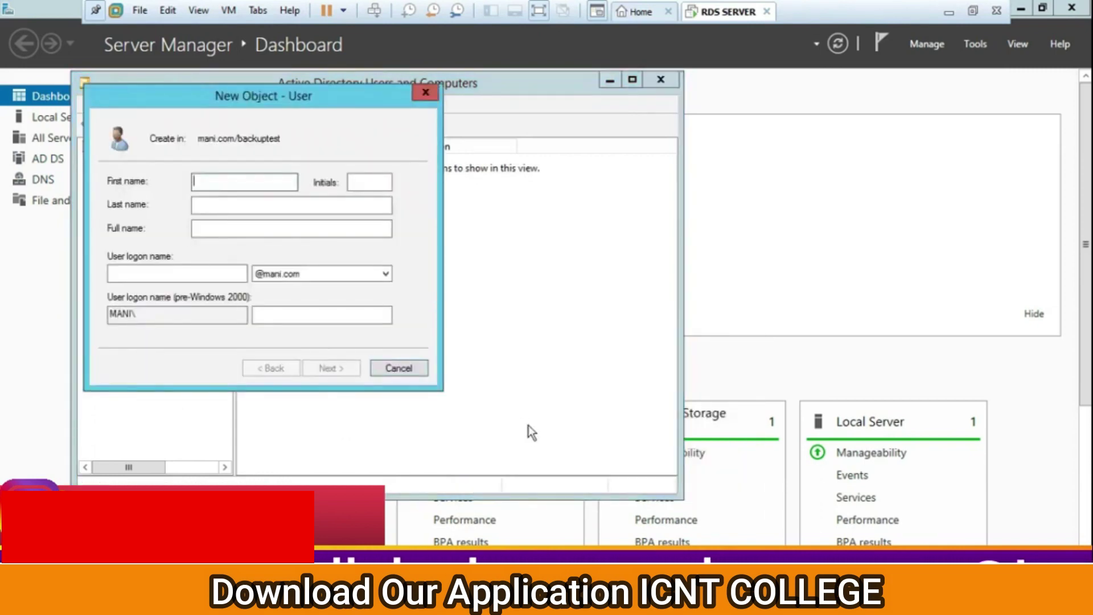
text(mani)
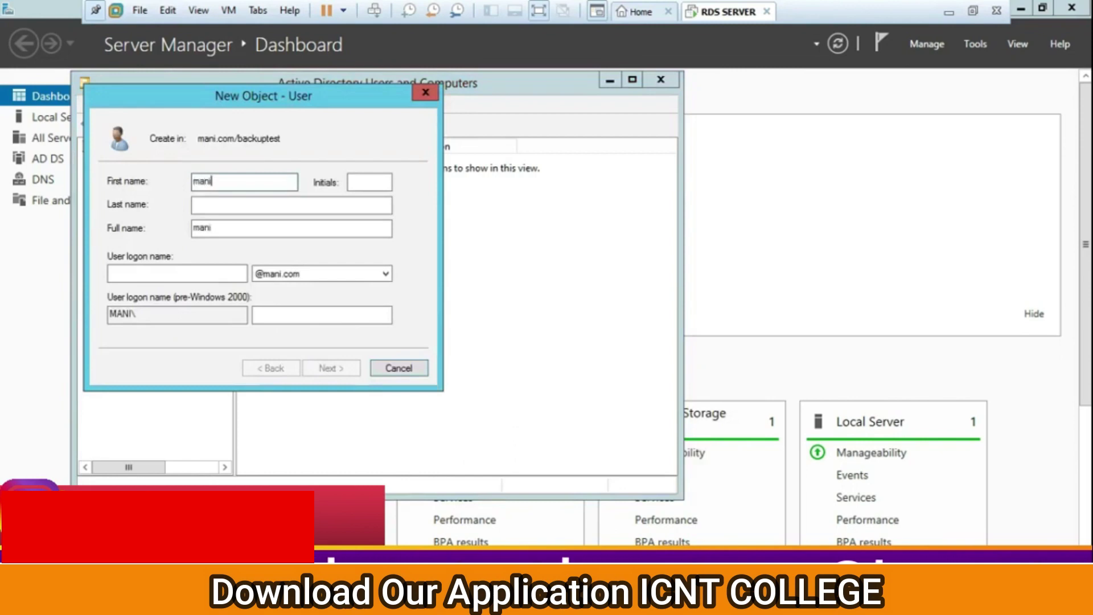
key(Tab)
key(Tab)
key(Tab)
key(Tab)
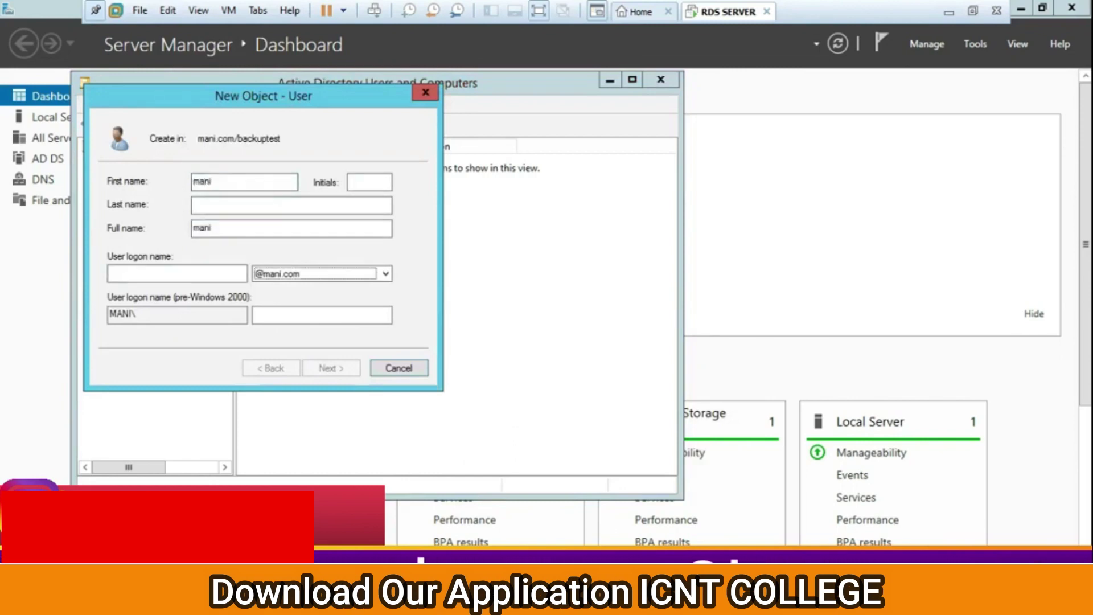
click(158, 275)
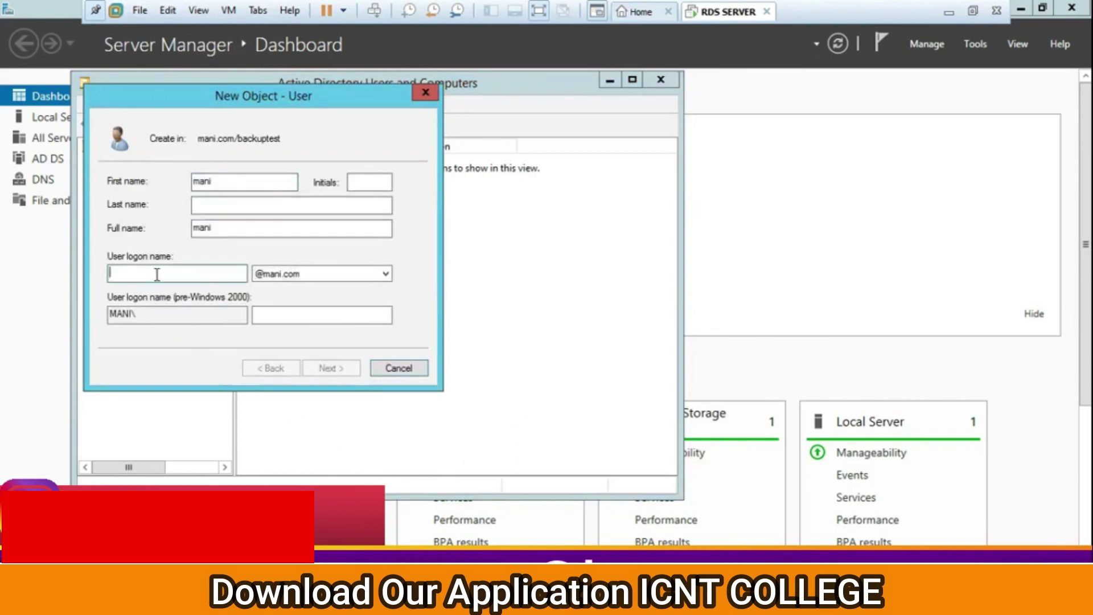
text(ma)
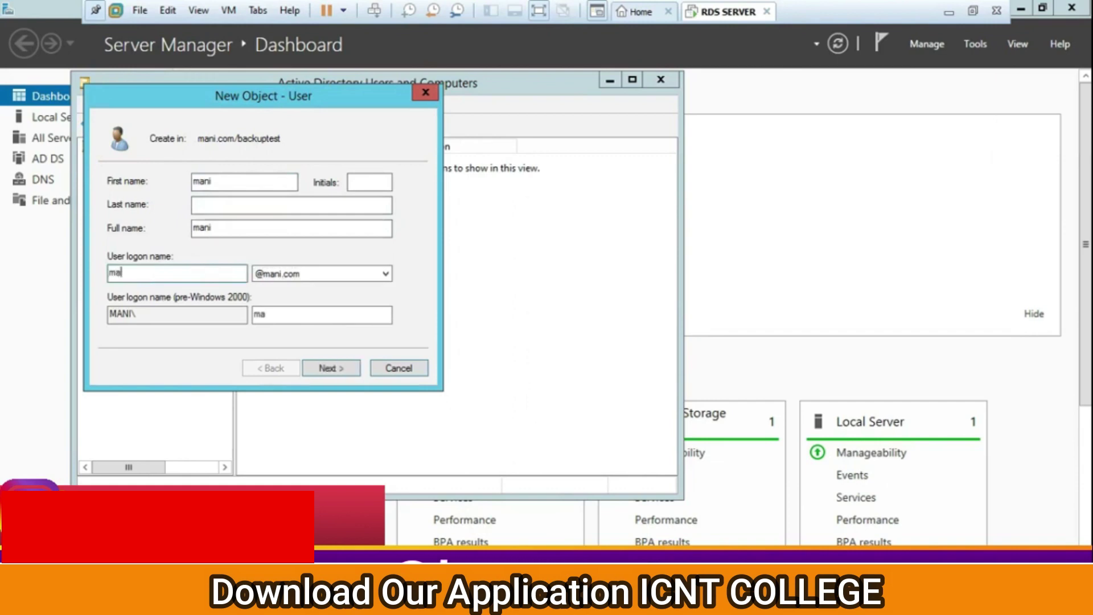
key(BackSpace)
key(BackSpace)
text(ma)
Set the account password, finish creating the user, and select the new account
key(Return)
text(P)
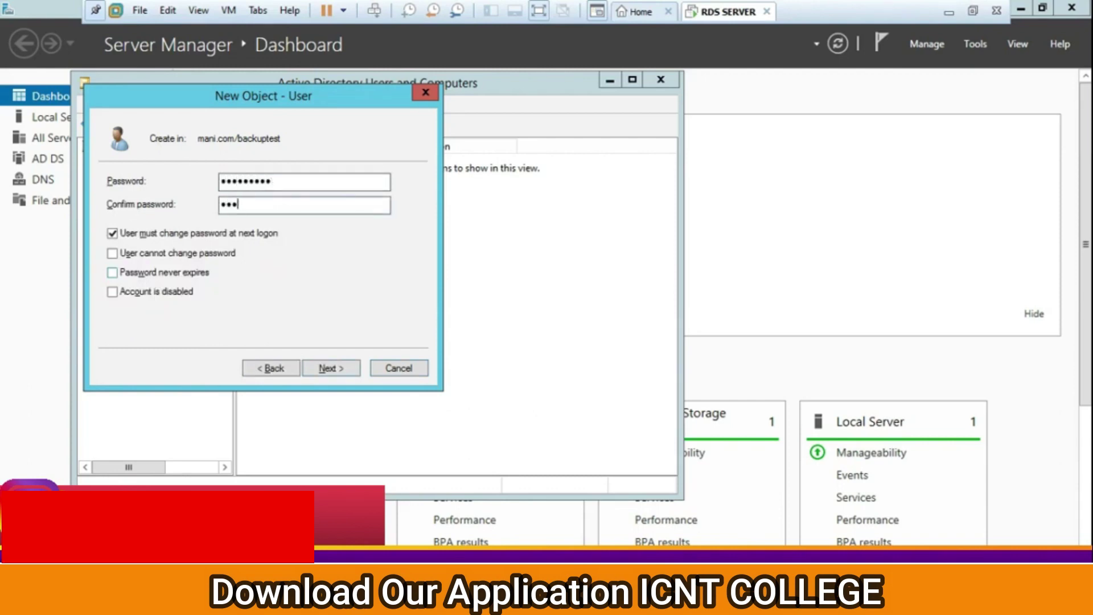
text(12)
key(Return)
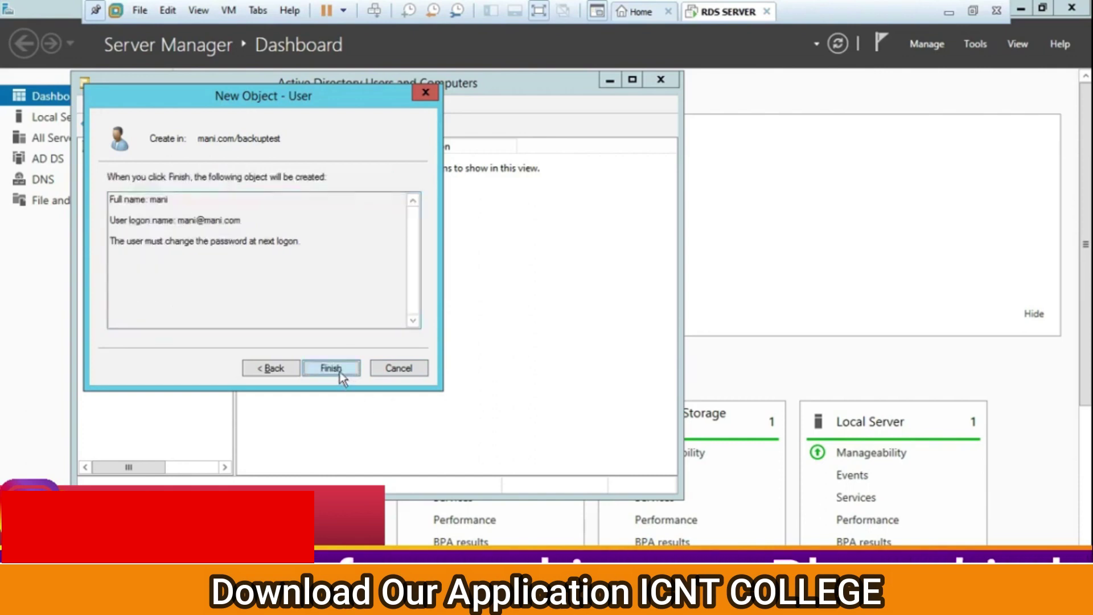
click(340, 371)
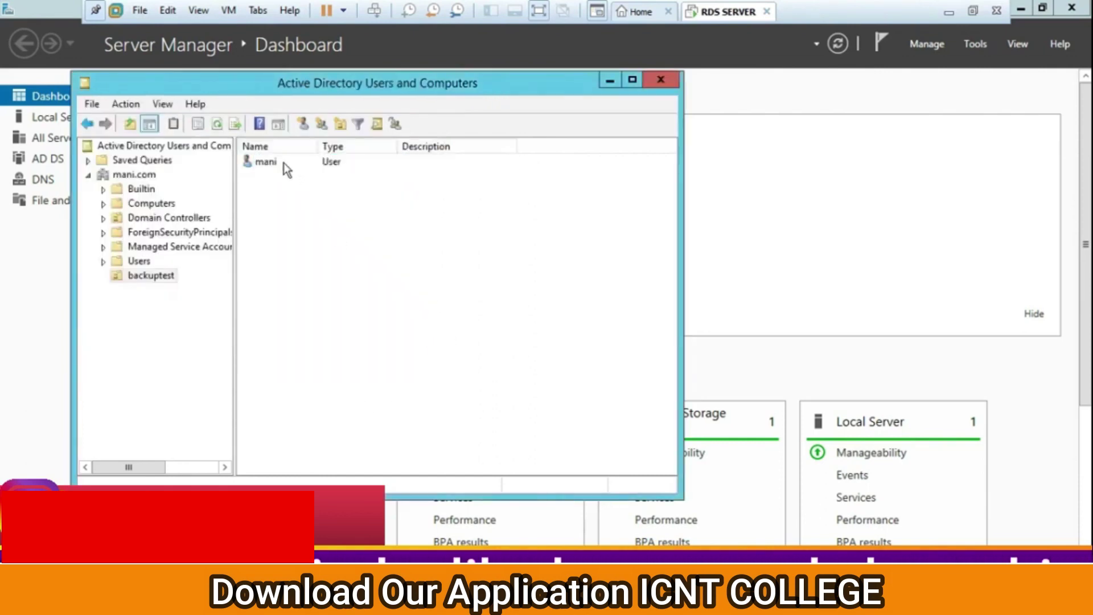
click(264, 161)
Copy the first user into a second account with a new first name, logon name and password
right_click(264, 161)
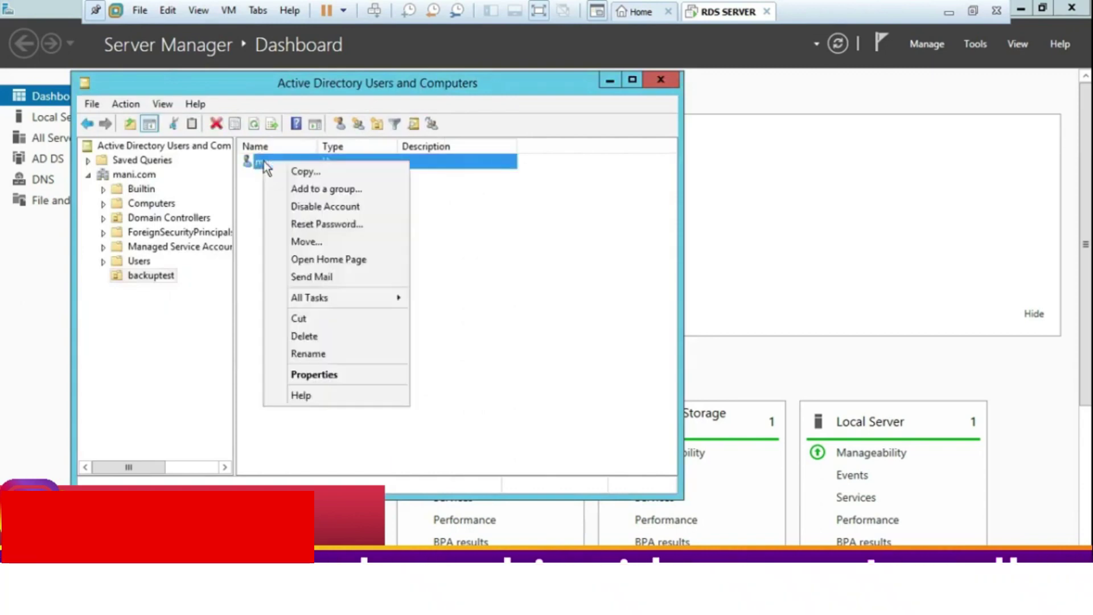
click(292, 170)
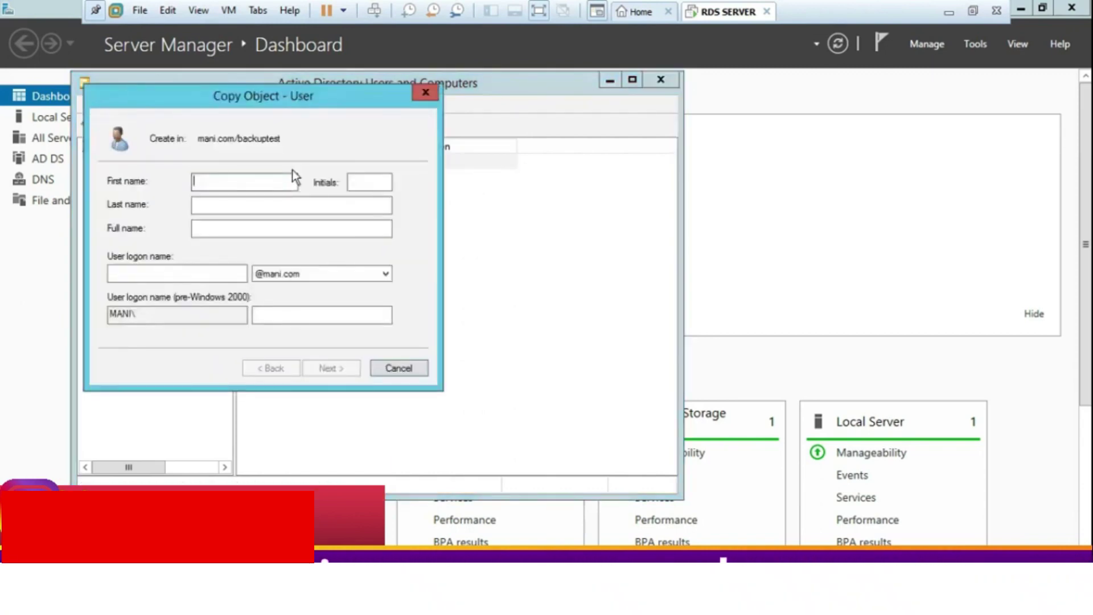
text(raj)
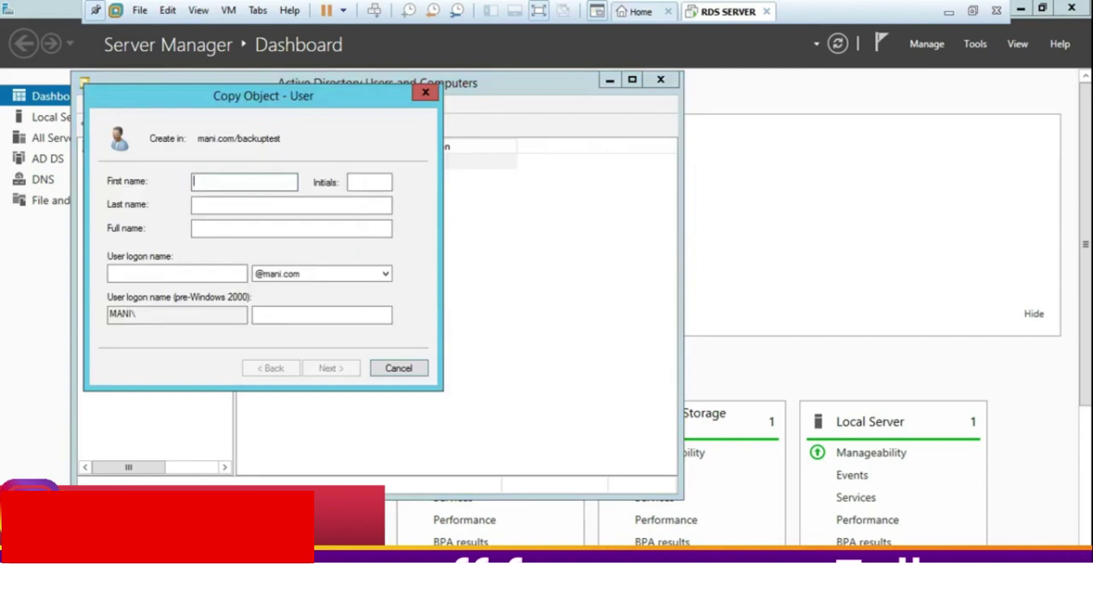
key(Tab)
key(Tab)
key(Tab)
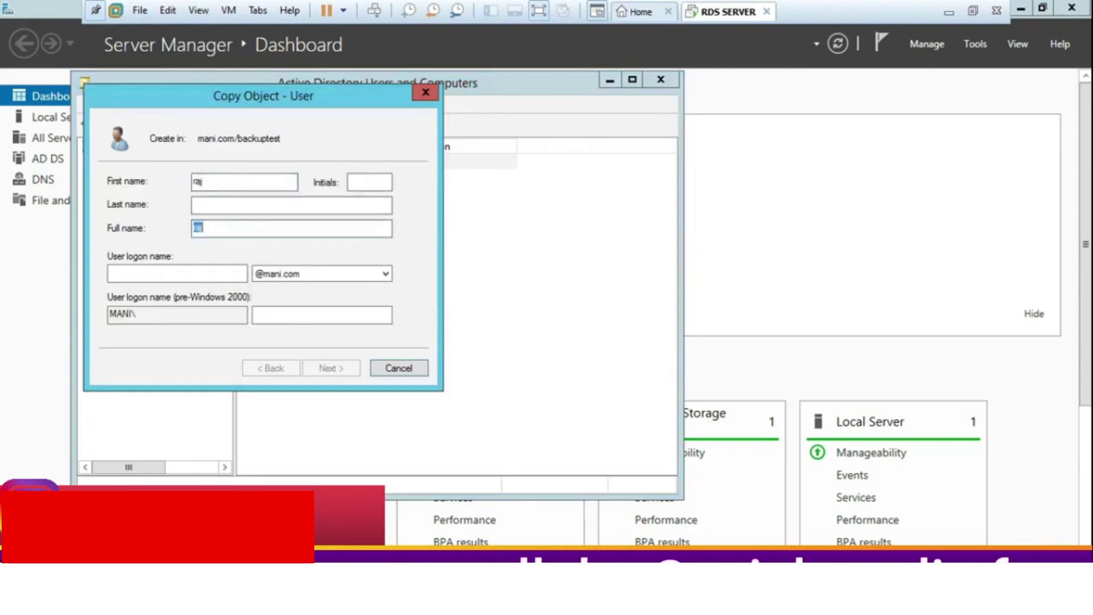
key(Tab)
text(raj)
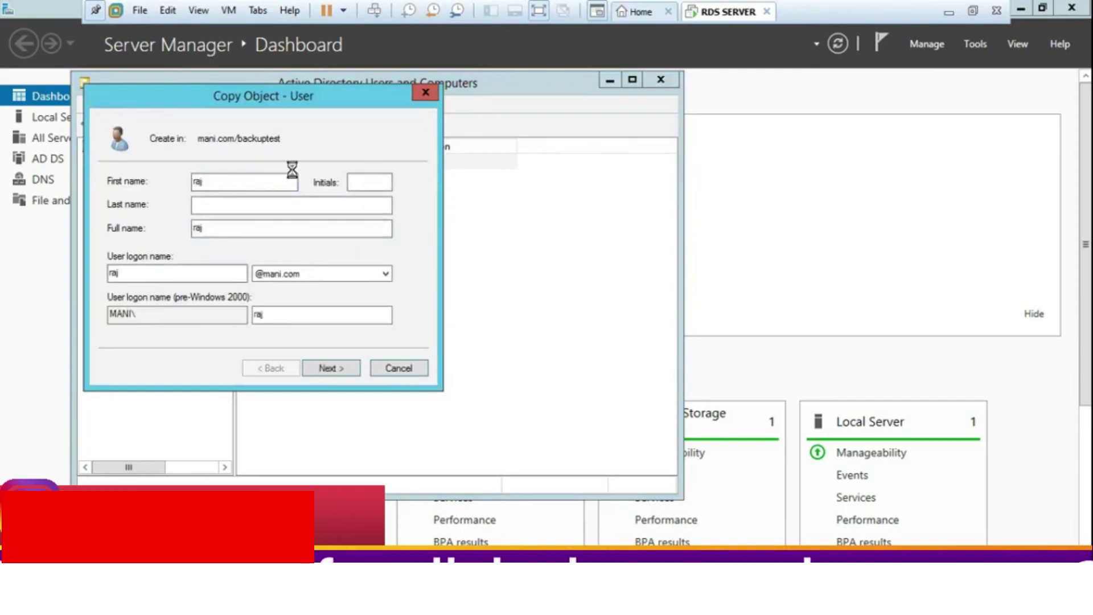
key(Return)
text(P@s)
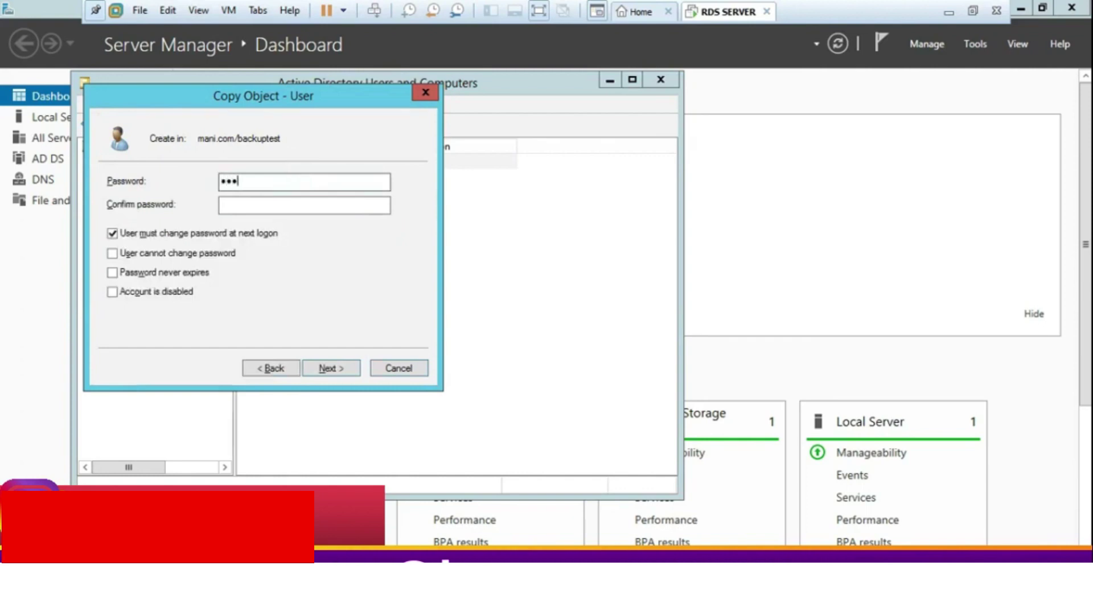
text(sw0rd)
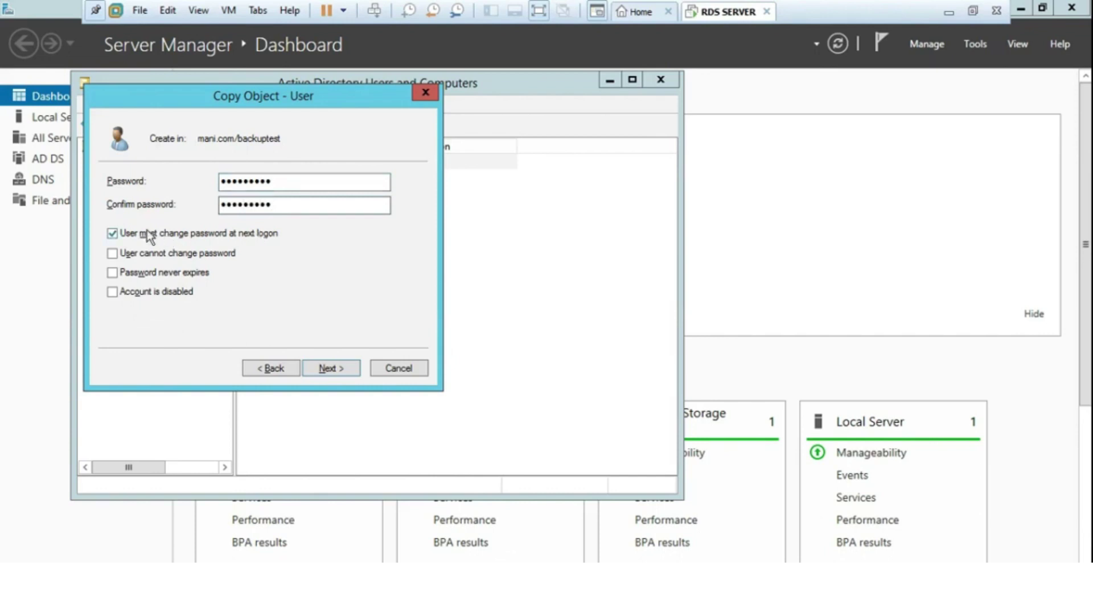
click(326, 367)
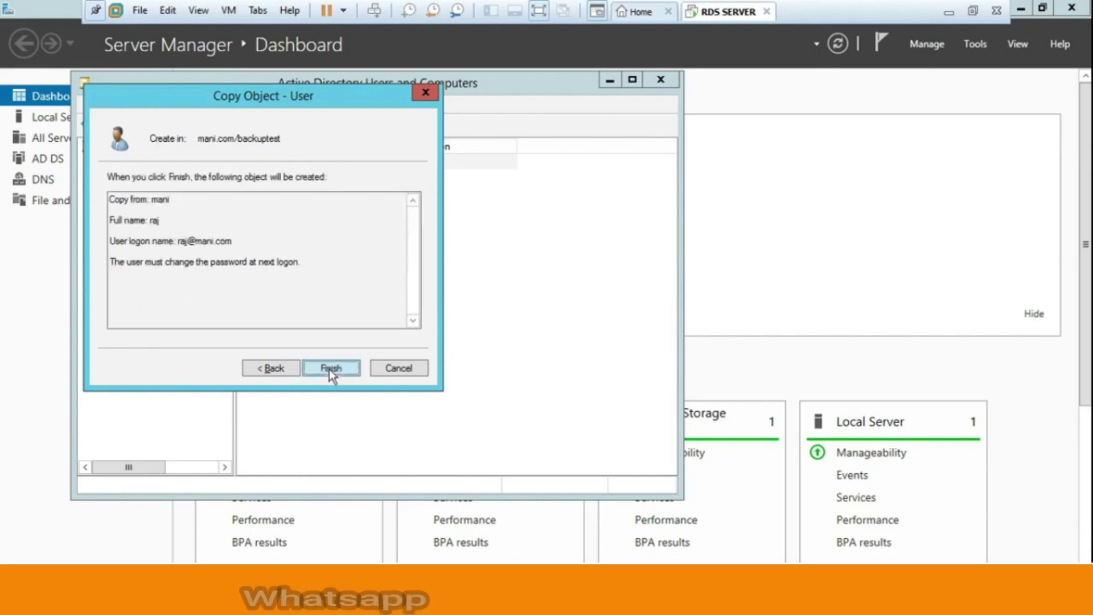
click(329, 369)
click(289, 181)
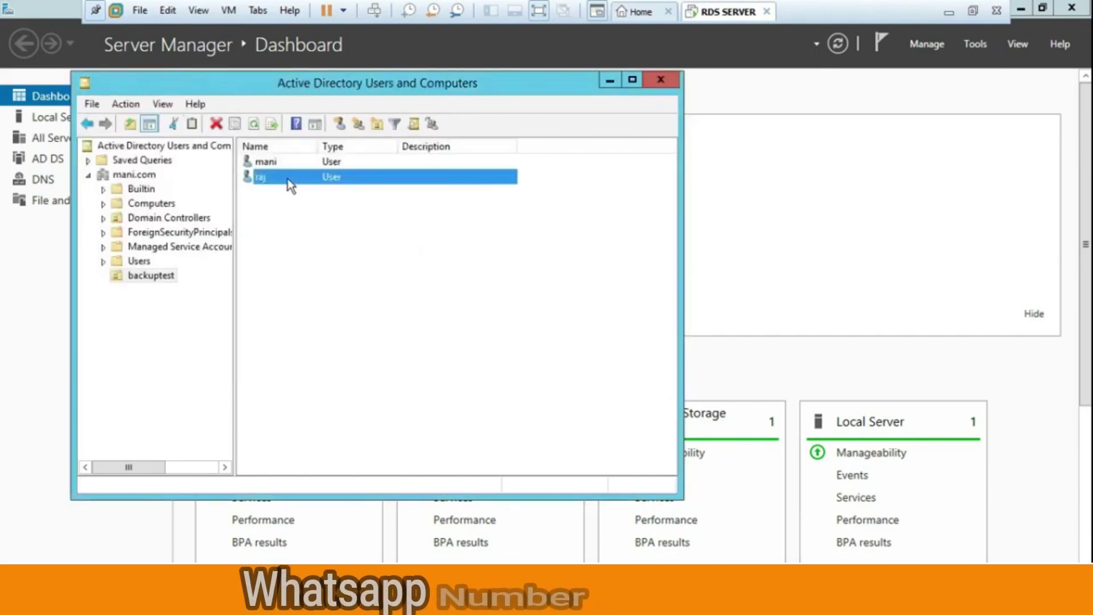
Copy the second user into a third account with new first and logon names and a password
right_click(289, 180)
click(323, 189)
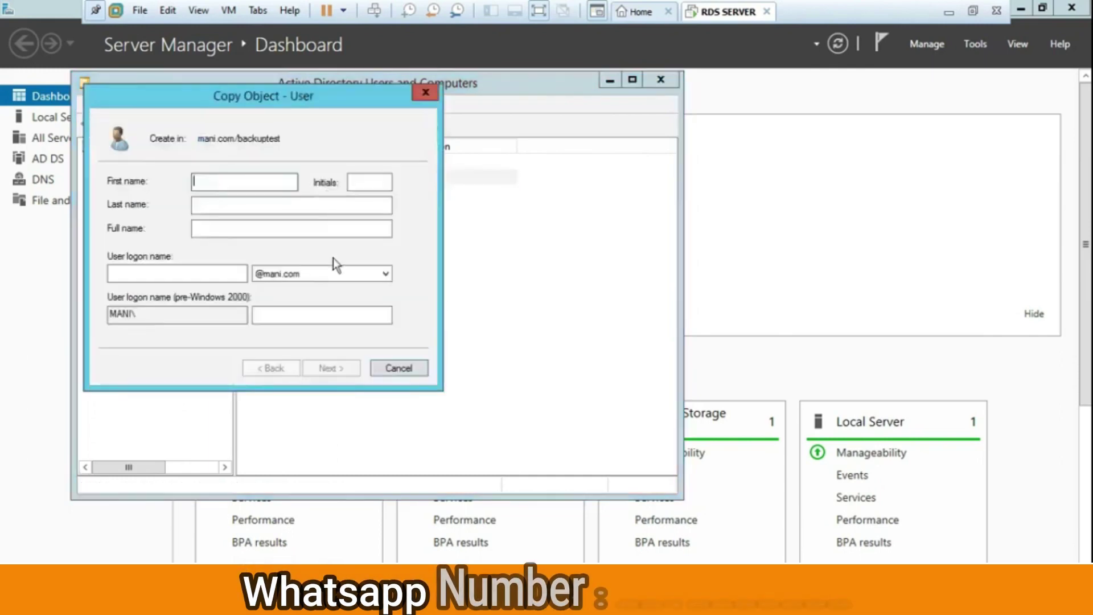
text(admi)
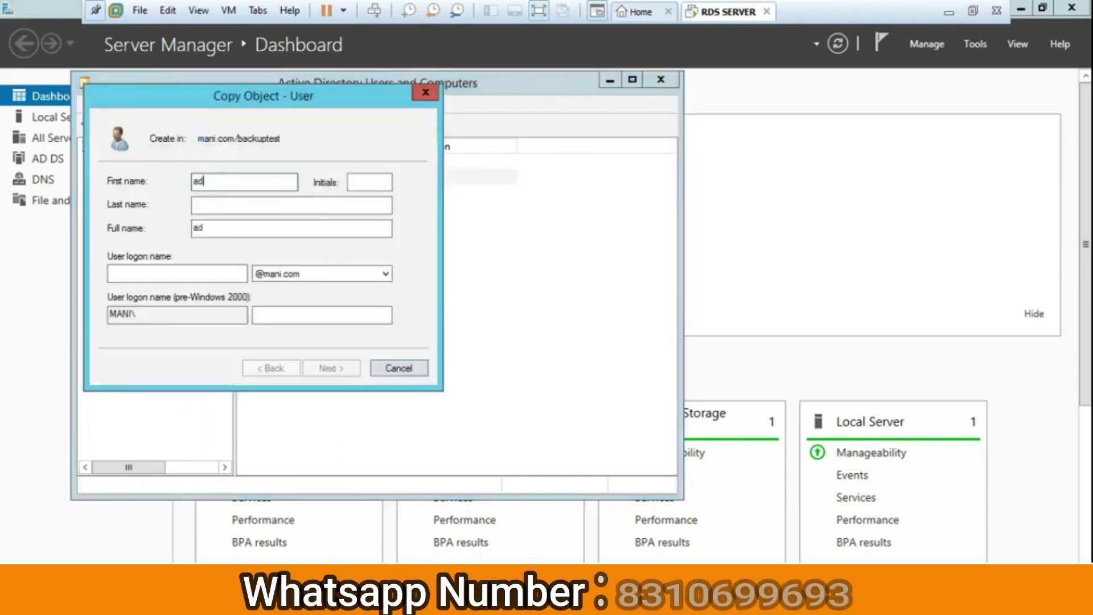
key(BackSpace)
key(BackSpace)
key(BackSpace)
key(BackSpace)
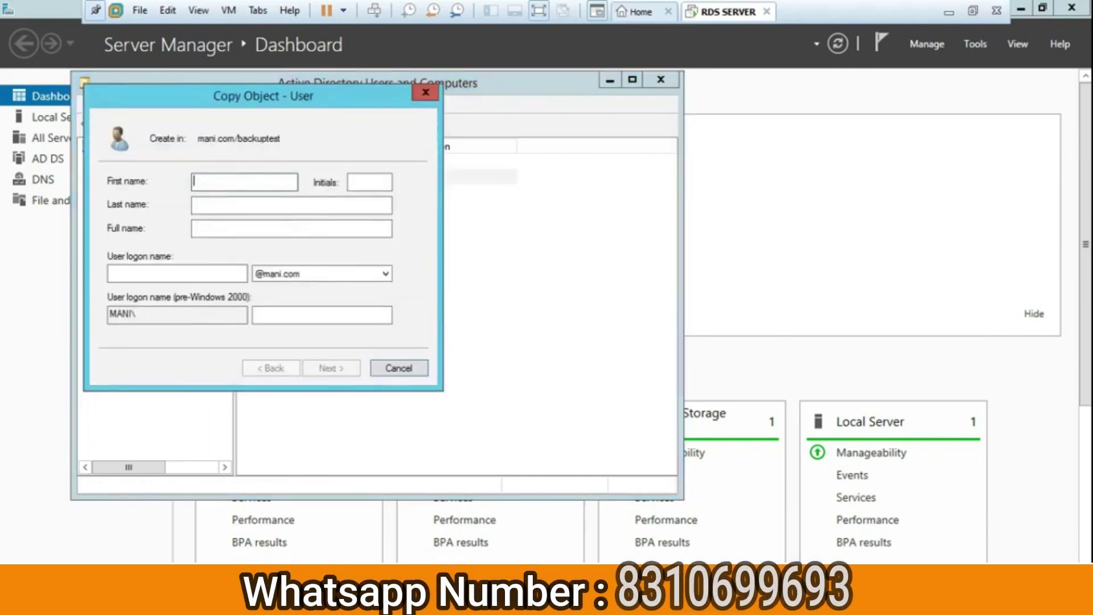
text(mona)
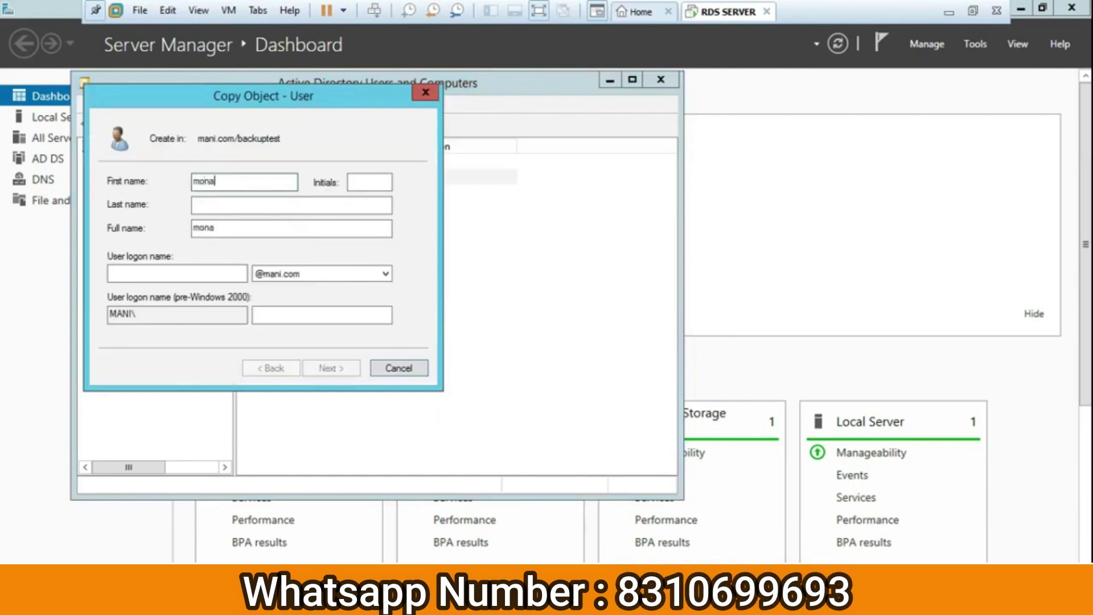
key(Tab)
text(m)
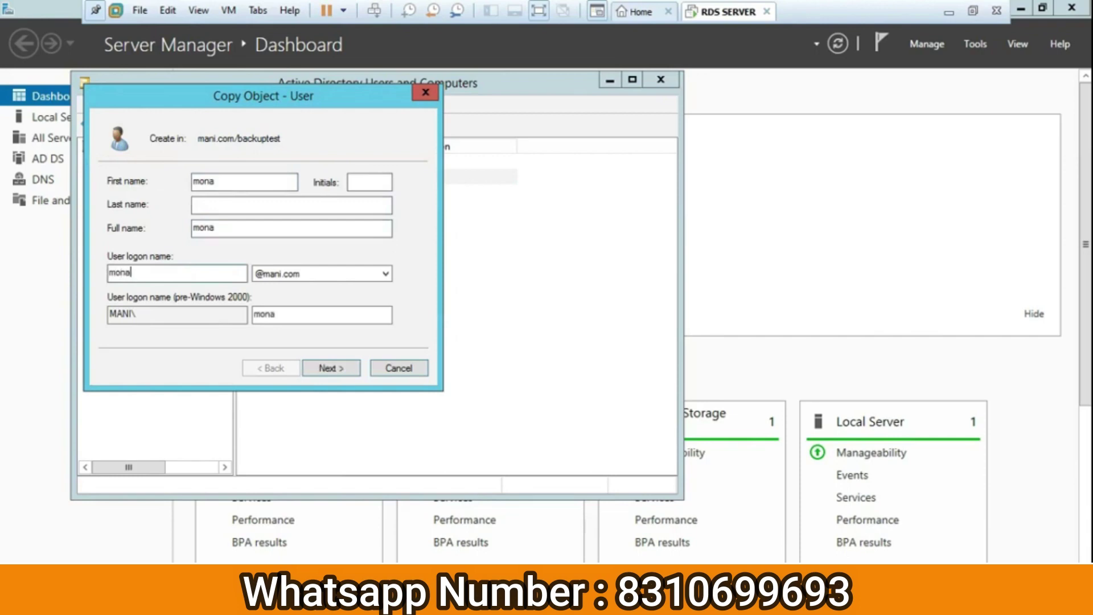
click(331, 367)
text(P)
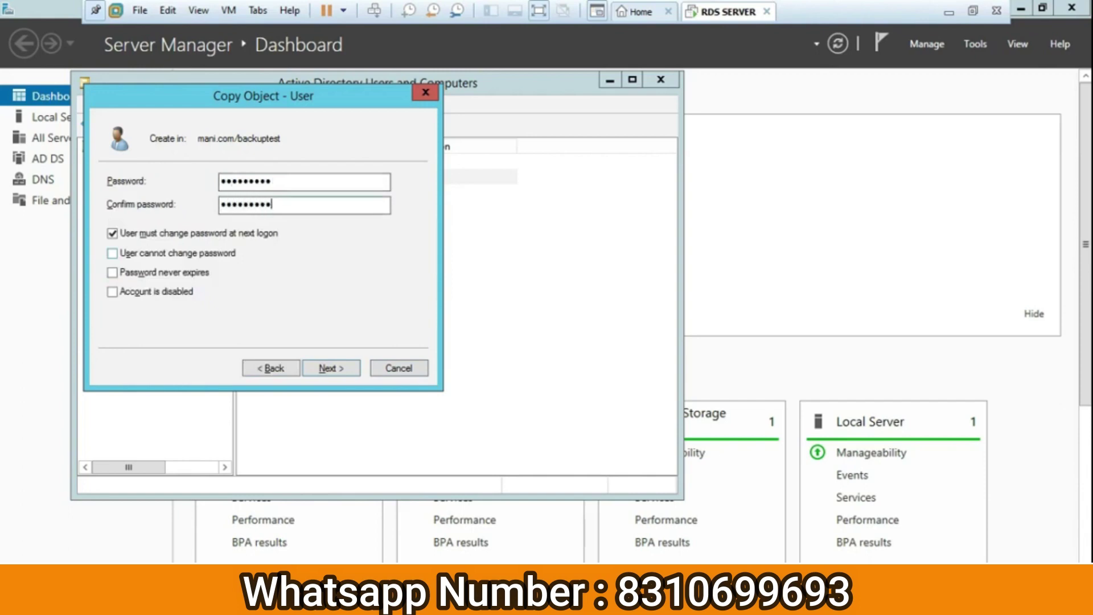
click(334, 368)
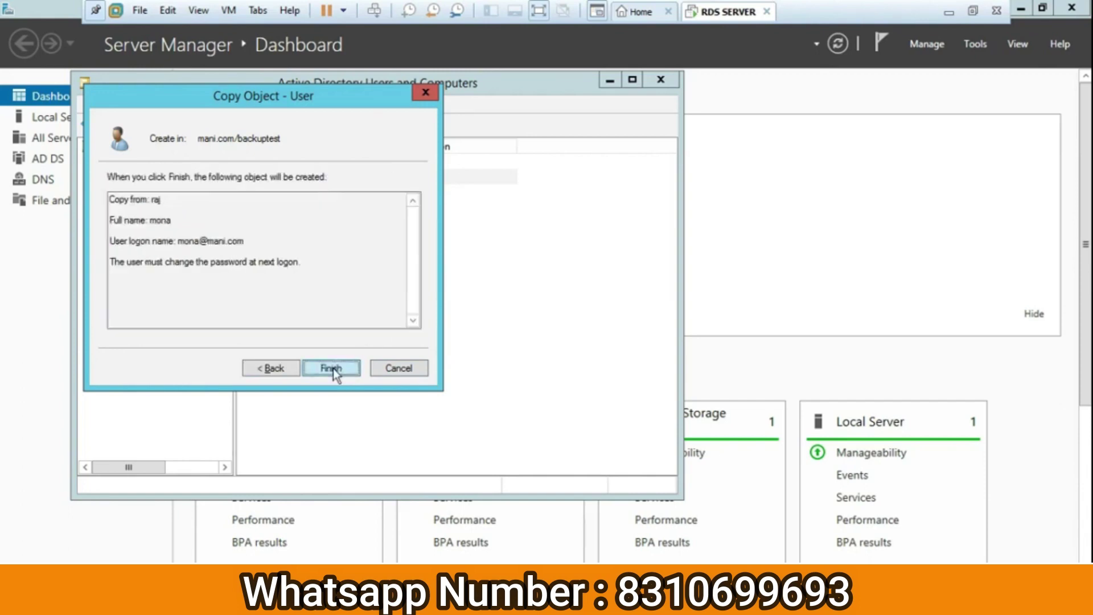
click(332, 369)
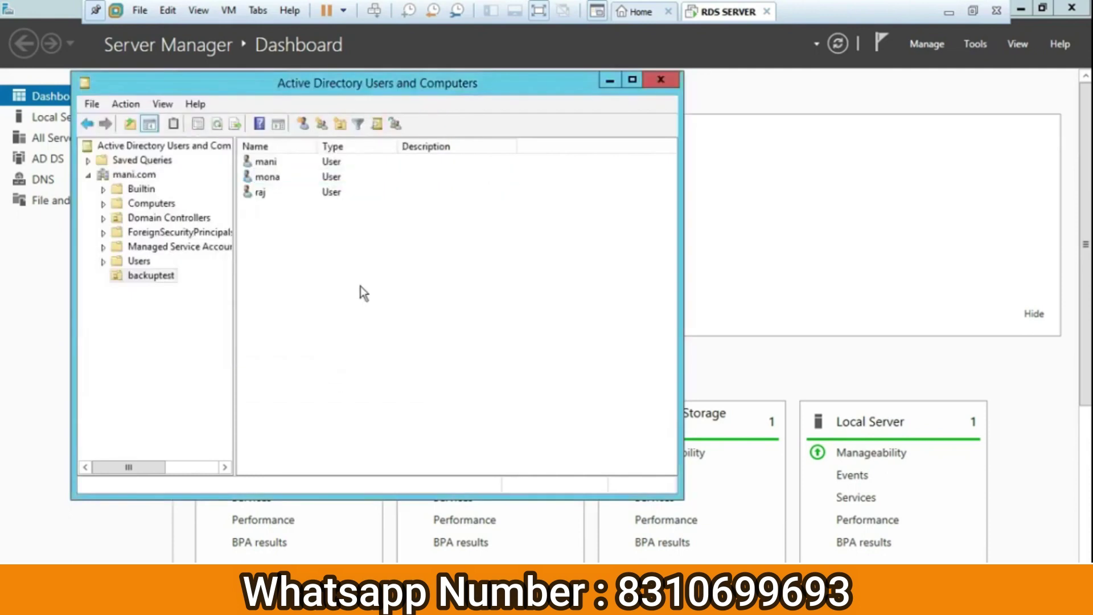
Close Active Directory Users and Computers and bring up File Explorer at This PC
click(659, 82)
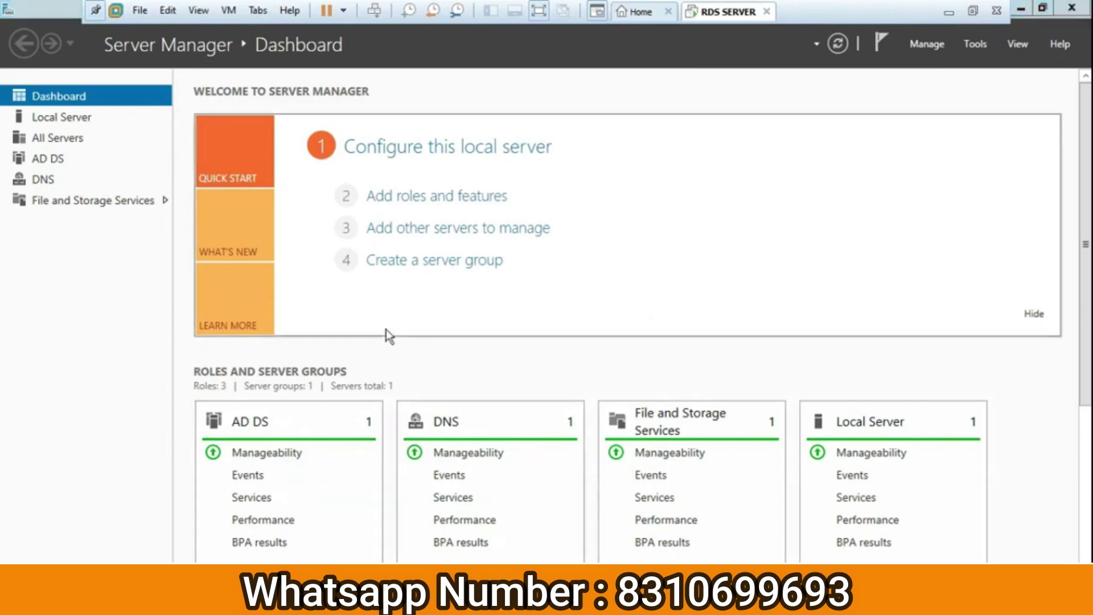
key(super+e)
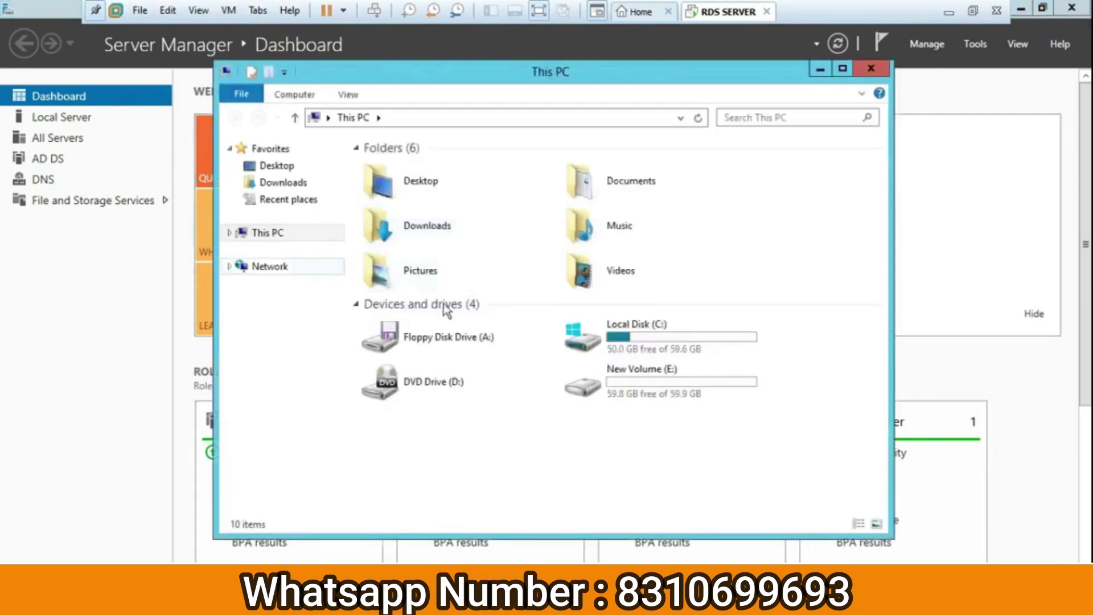
Check that New Volume (E:) is empty, then close File Explorer
click(628, 392)
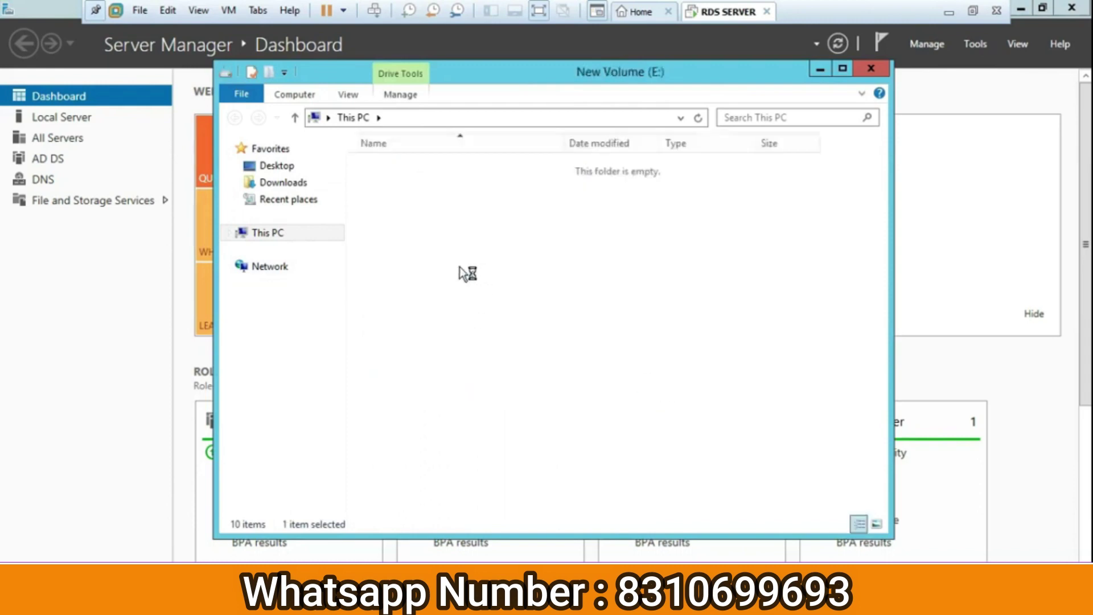
click(871, 69)
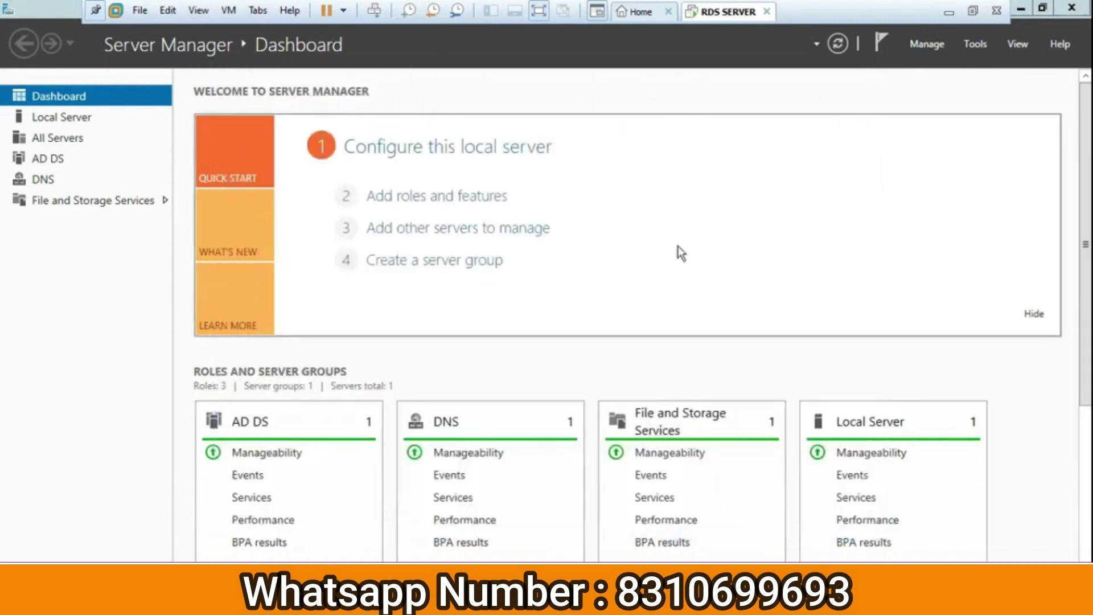
Start Add Roles and Features, keeping role-based install and the local server, skipping roles to Features
click(938, 43)
click(945, 63)
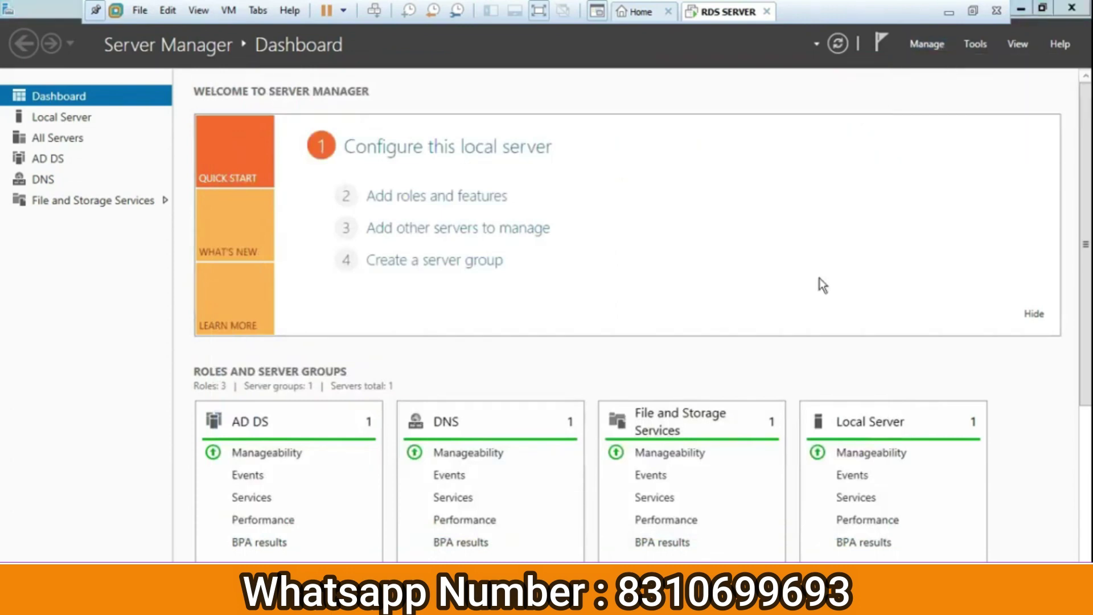
click(476, 472)
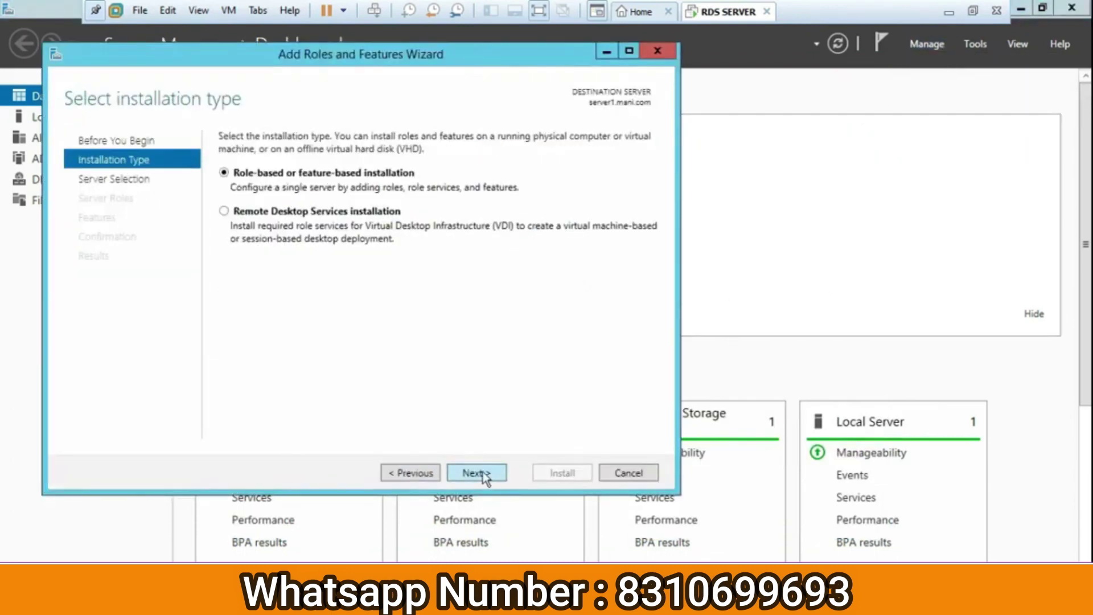
click(476, 472)
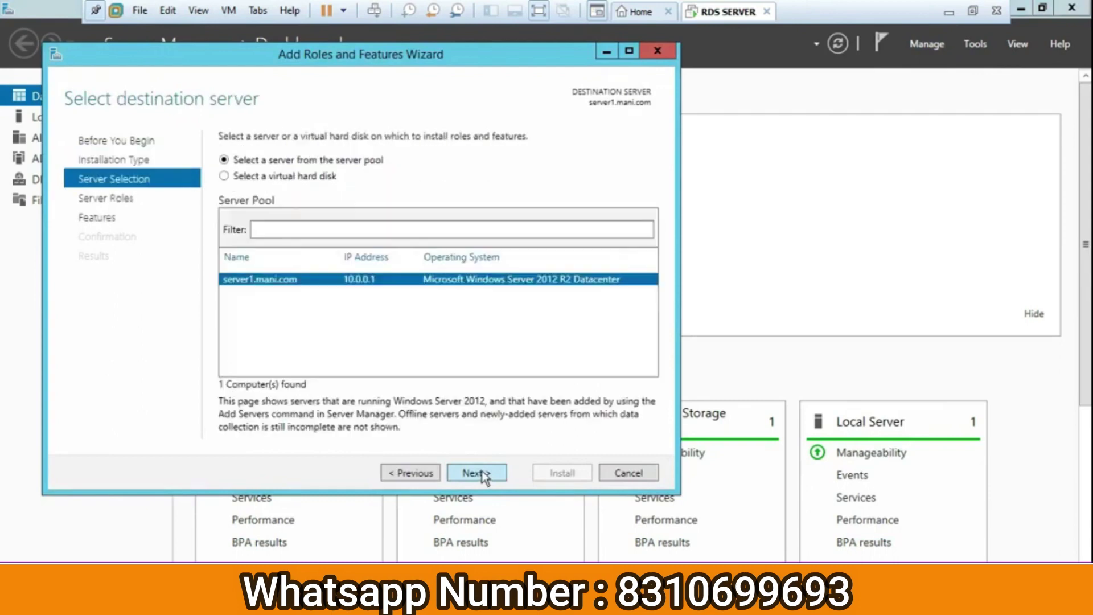
click(481, 471)
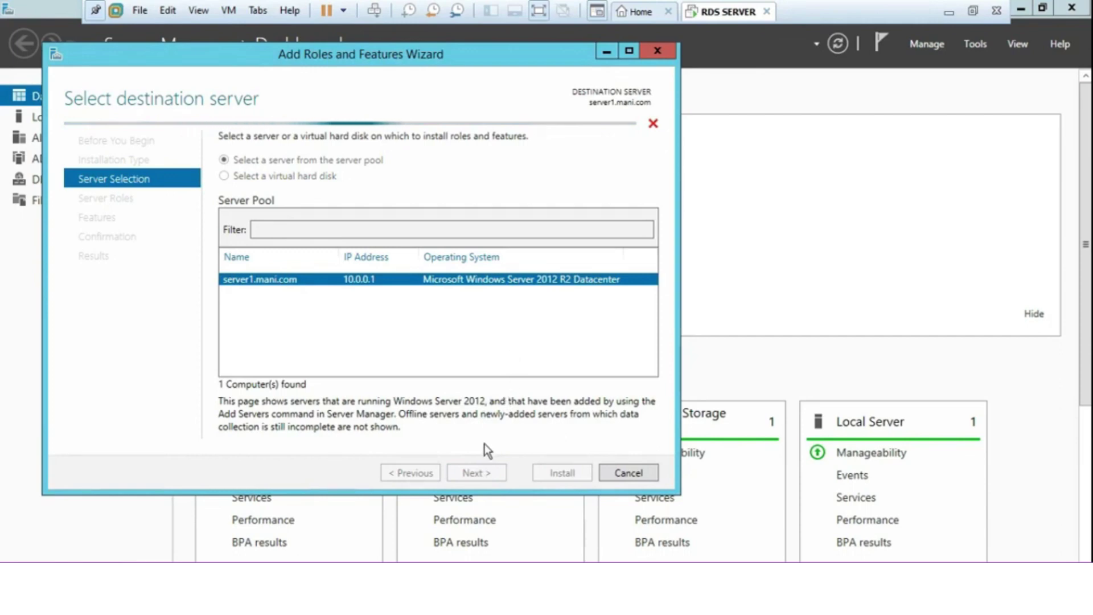
click(472, 473)
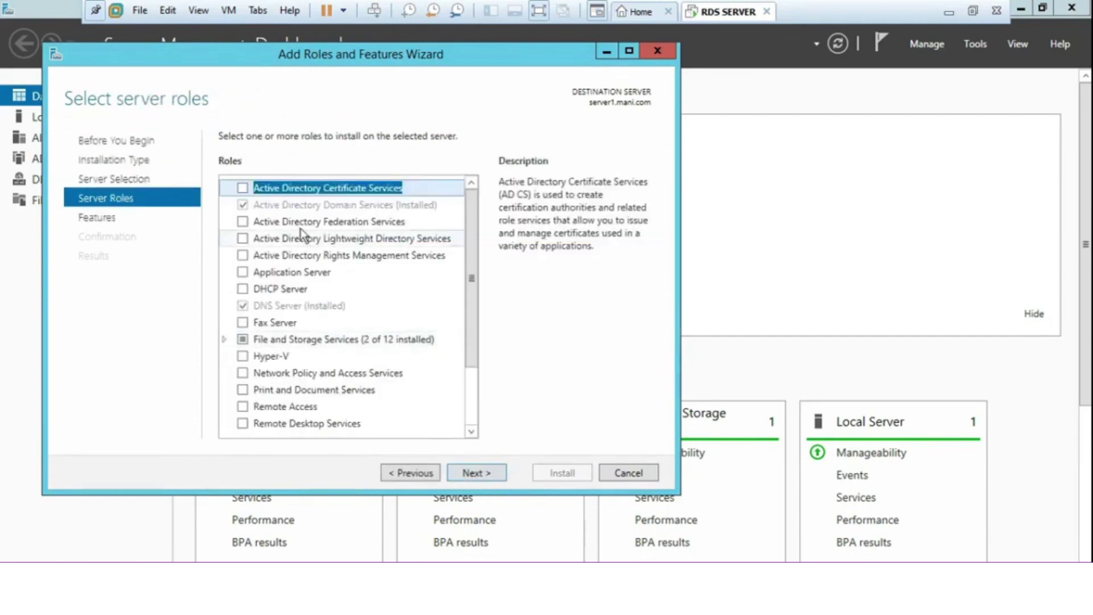
click(475, 468)
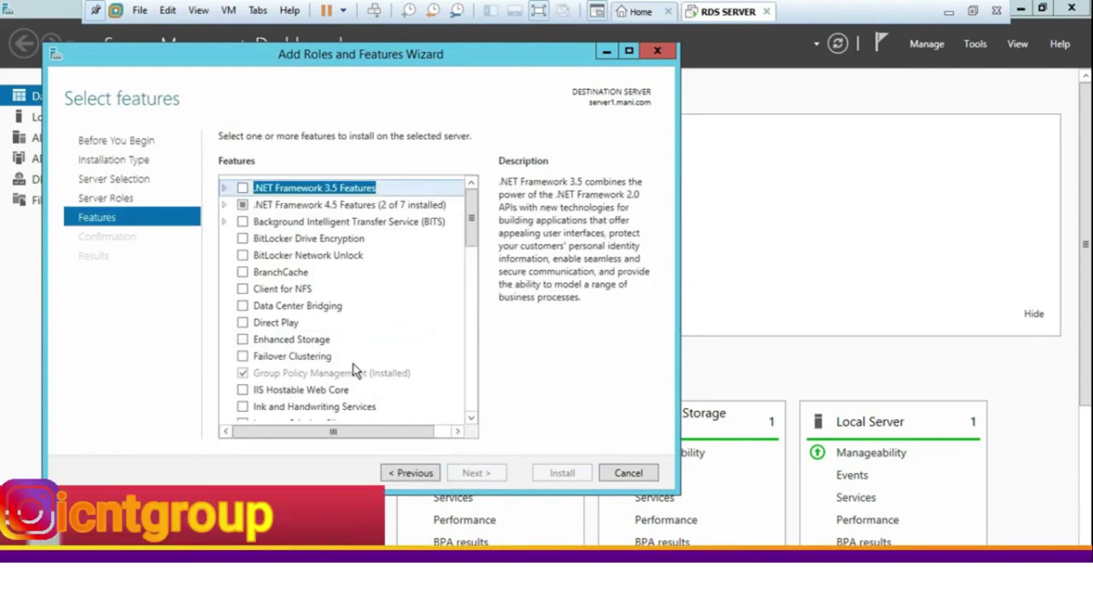
Tick Windows Server Backup in the Features list and continue to Confirm installation selections
scroll(352, 363, down, 4)
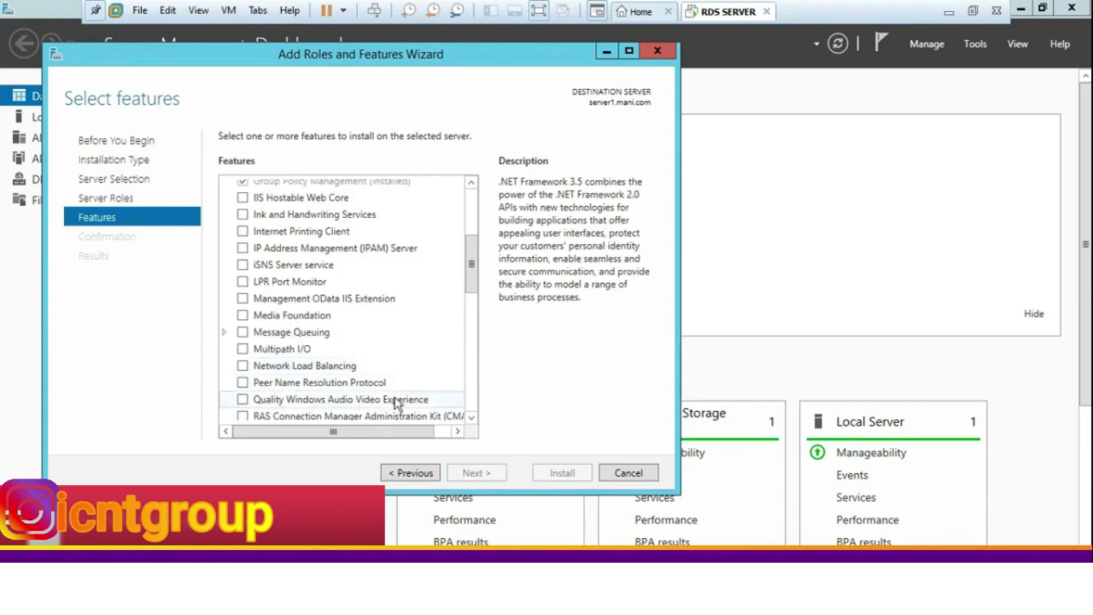
scroll(395, 398, down, 3)
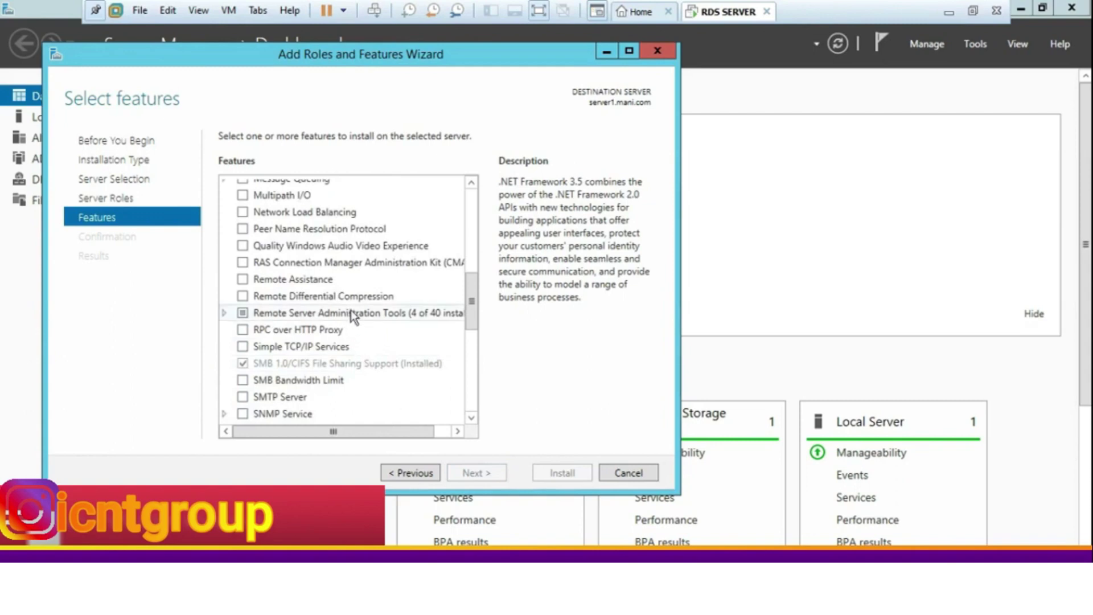
scroll(369, 364, down, 3)
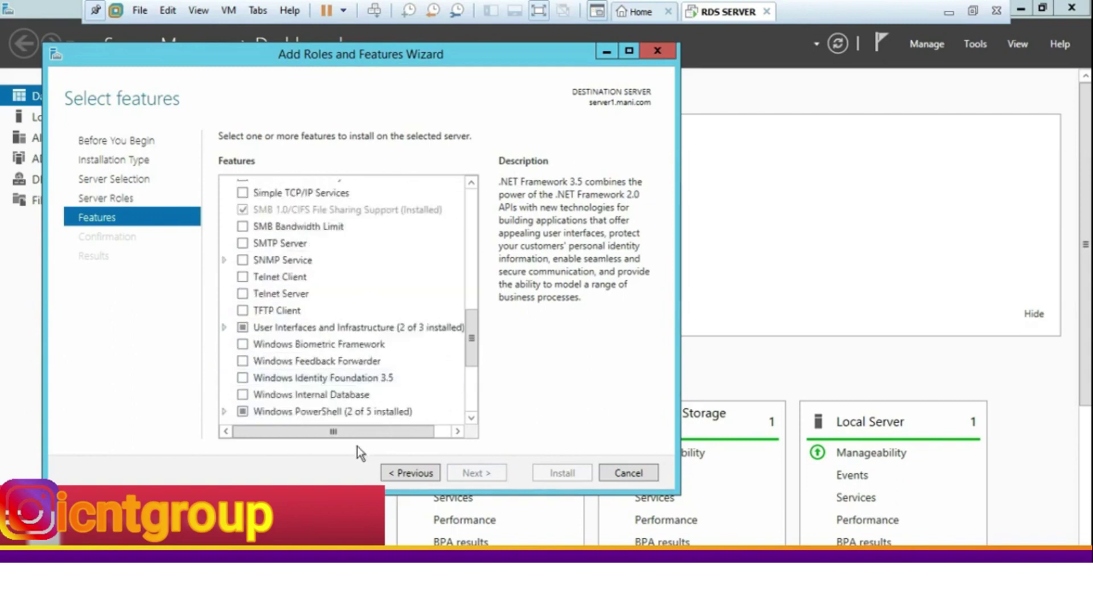
scroll(364, 399, down, 4)
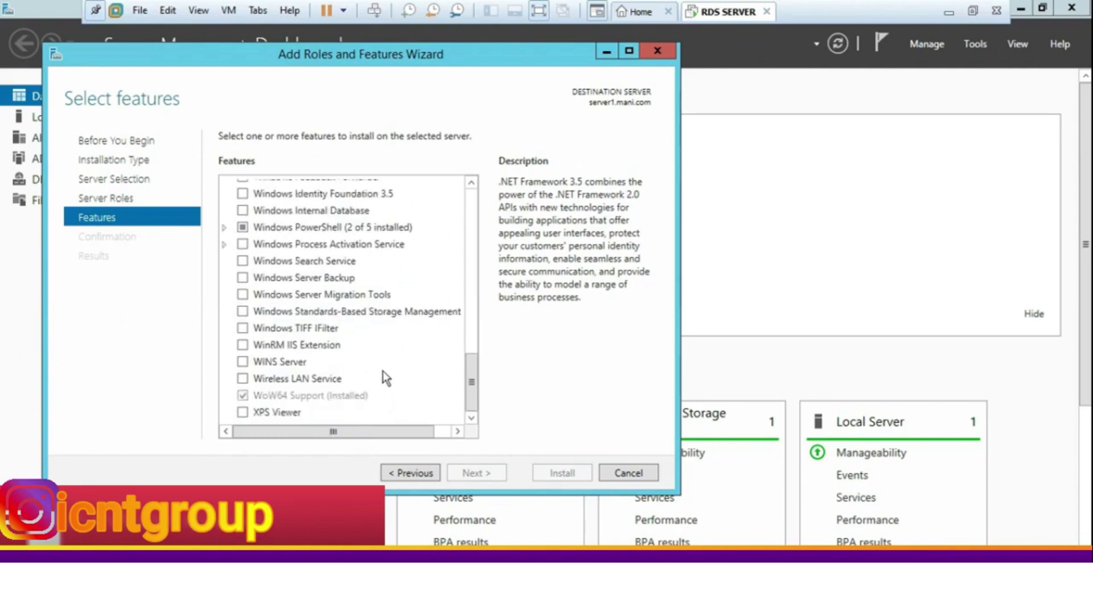
click(345, 281)
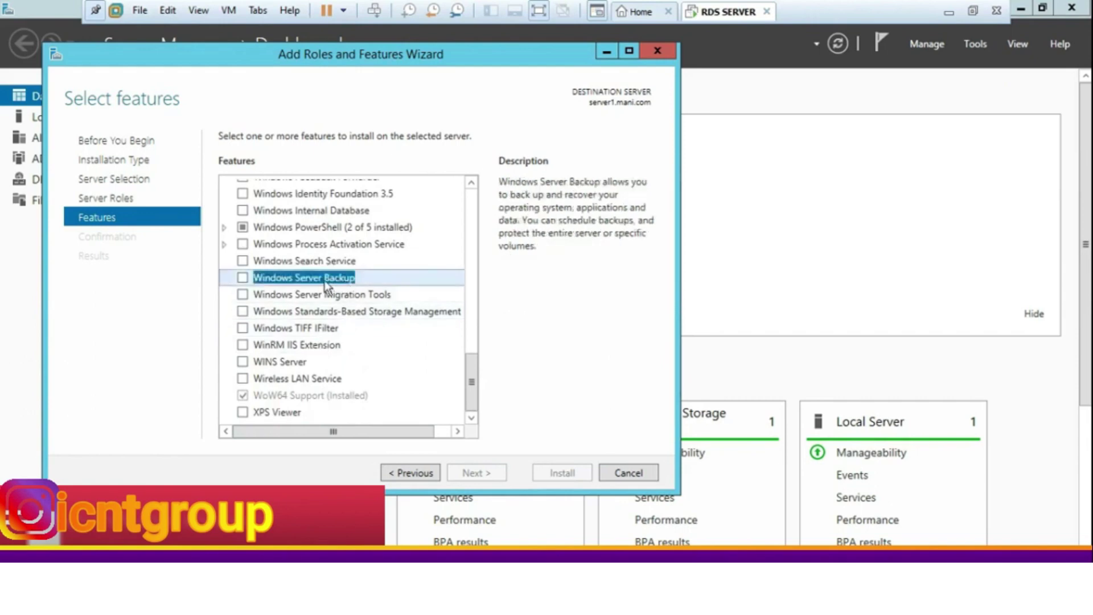
click(243, 278)
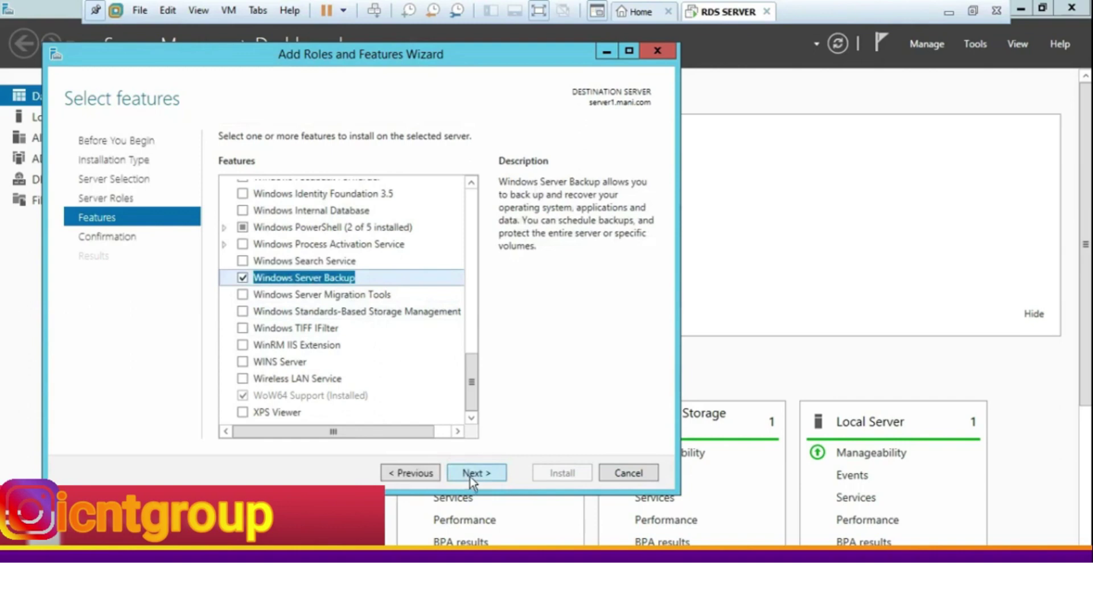
click(469, 473)
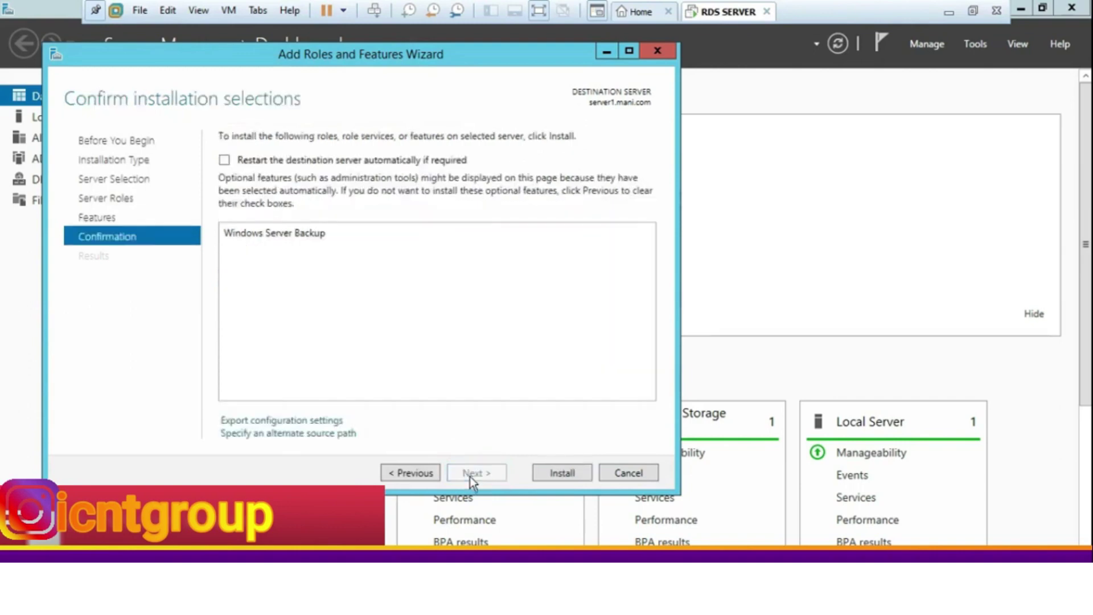
Install the Windows Server Backup feature and close the wizard once installation succeeds
click(560, 472)
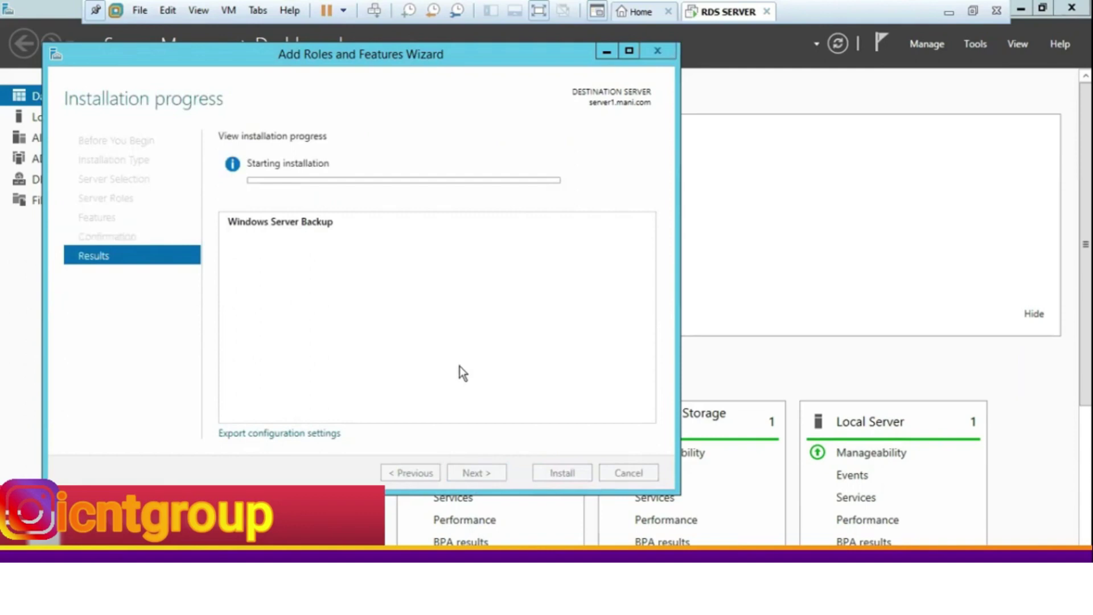
click(977, 44)
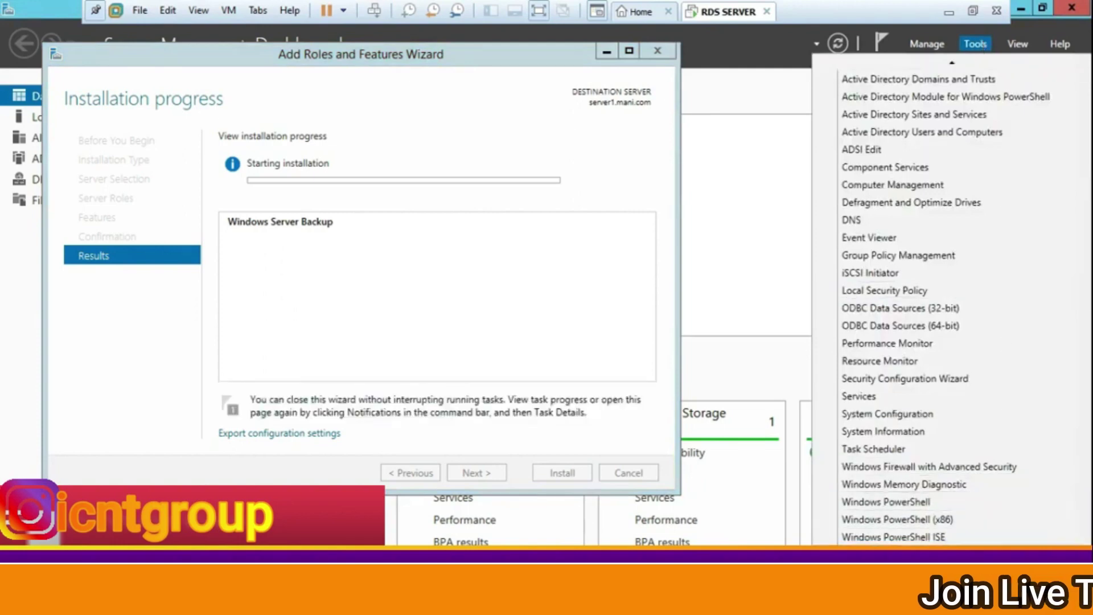
scroll(967, 541, down, 1)
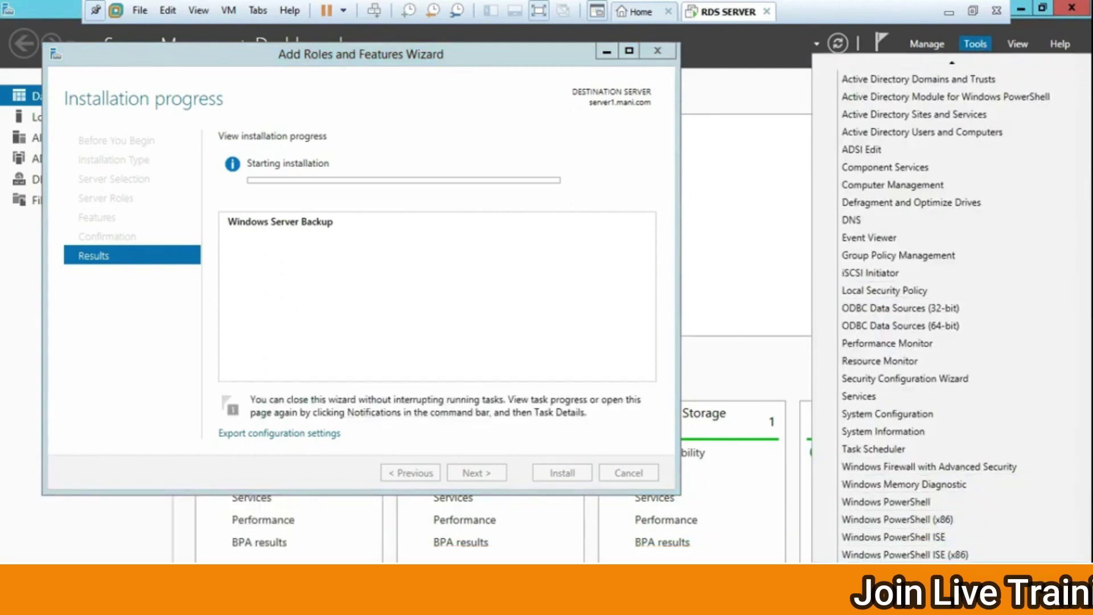
key(Escape)
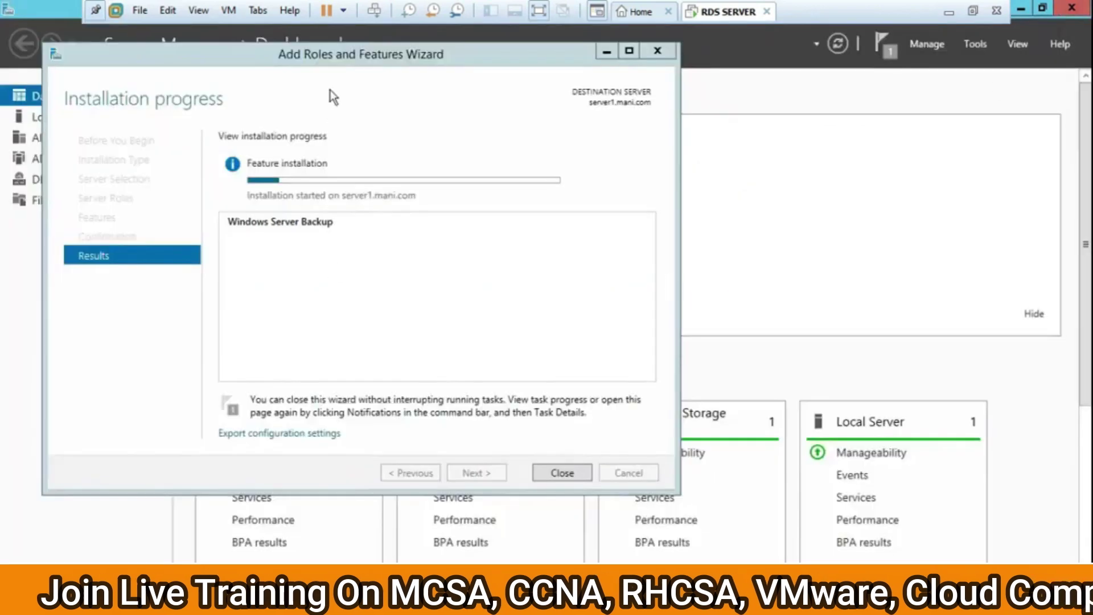
drag(336, 57, 564, 78)
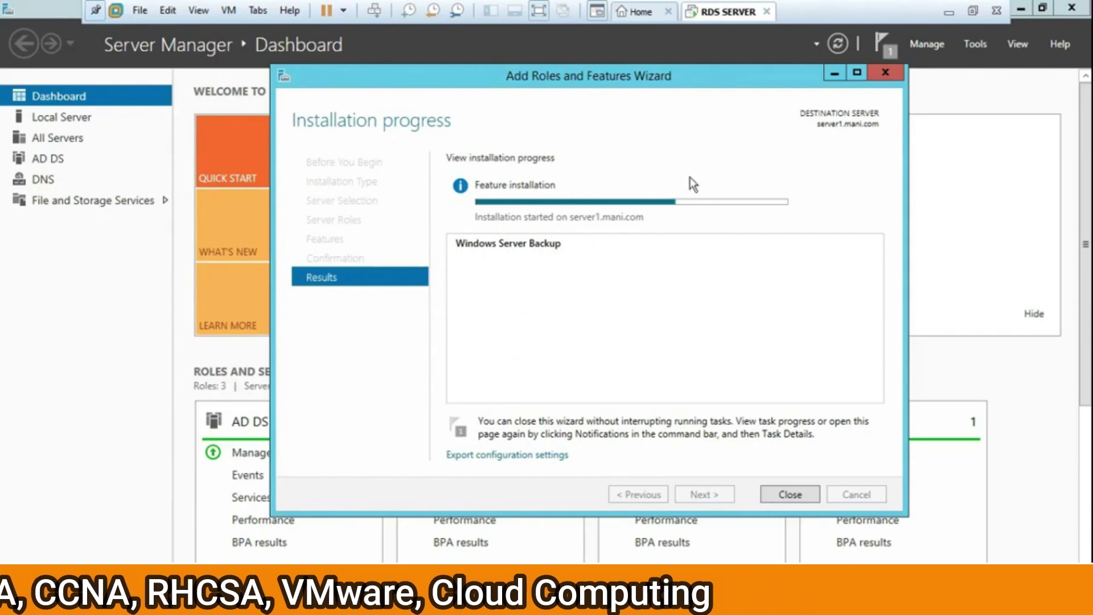
drag(745, 80, 715, 77)
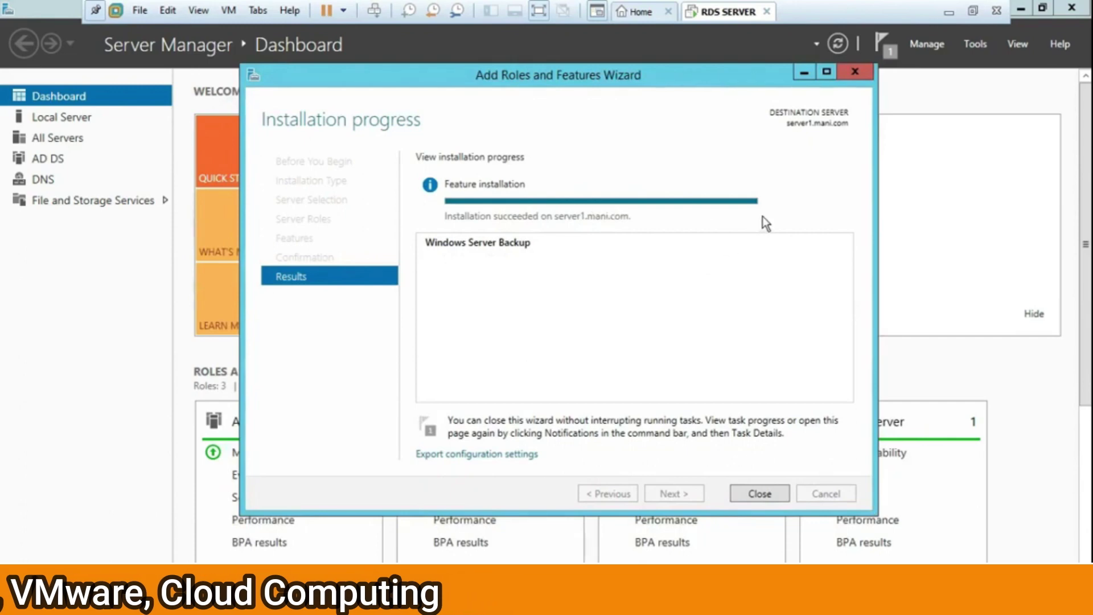
click(757, 491)
click(977, 43)
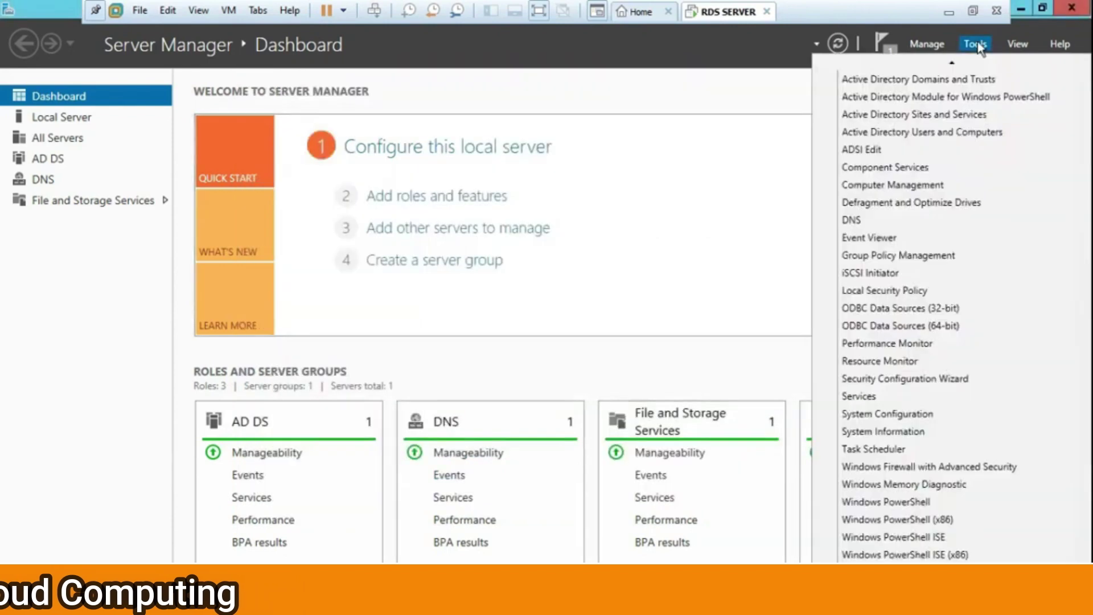
Launch Windows Server Backup and start the Backup Once wizard from the Local Backup page
click(959, 554)
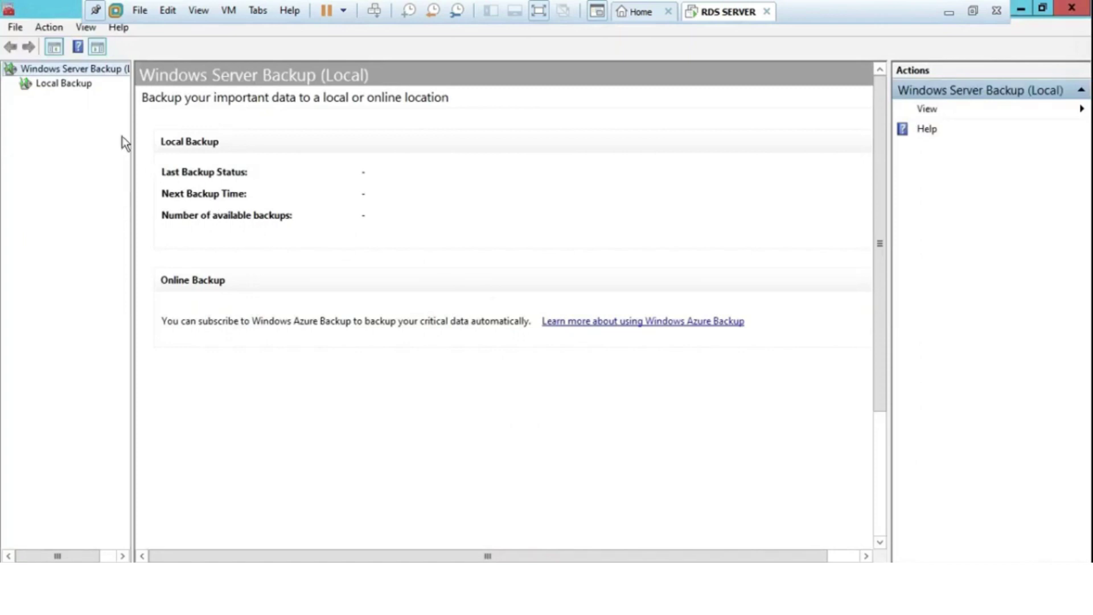
click(71, 81)
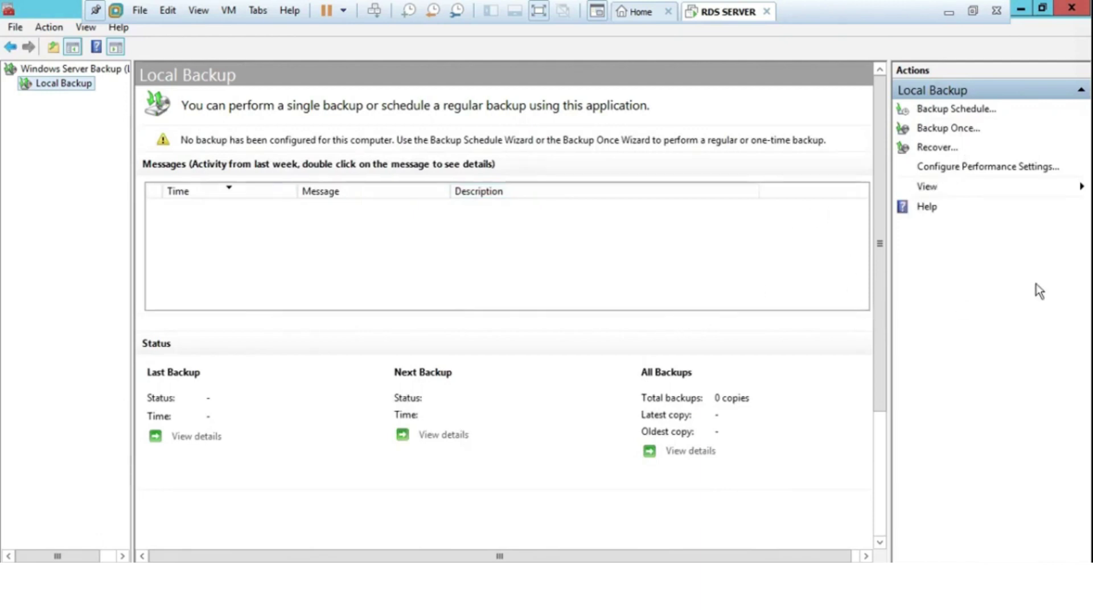
click(956, 130)
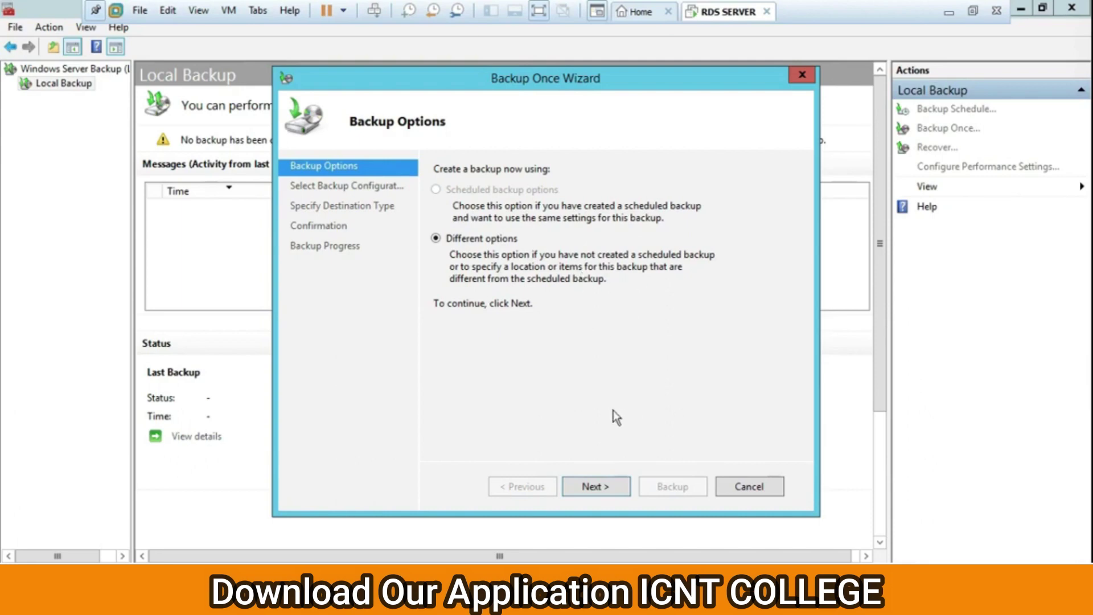
Set the one-time backup configuration to Full server instead of Custom, keeping Local drives
click(594, 486)
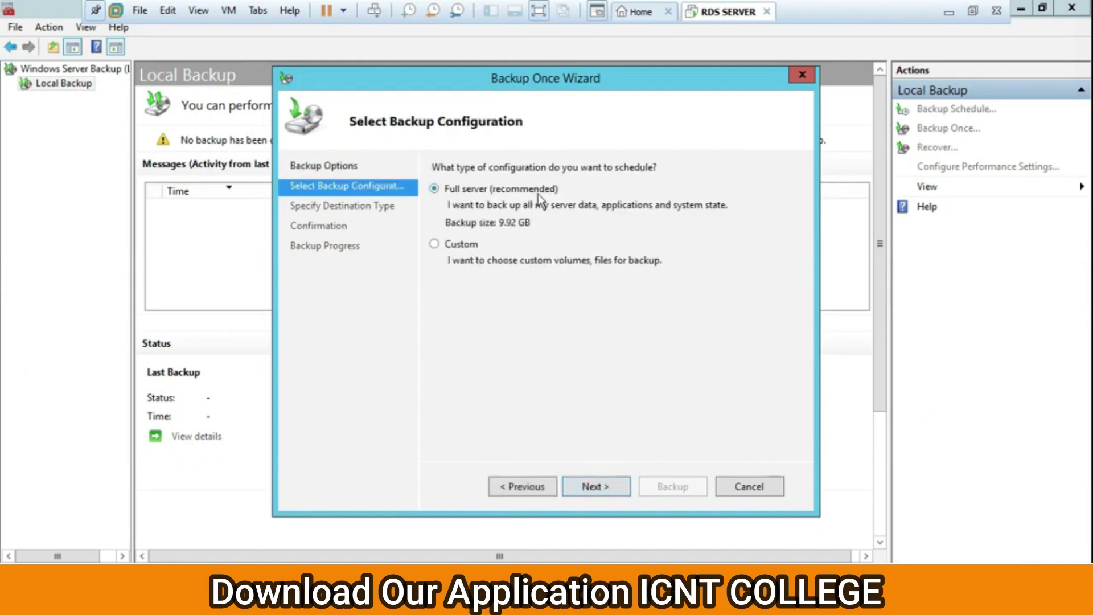
click(434, 244)
click(617, 488)
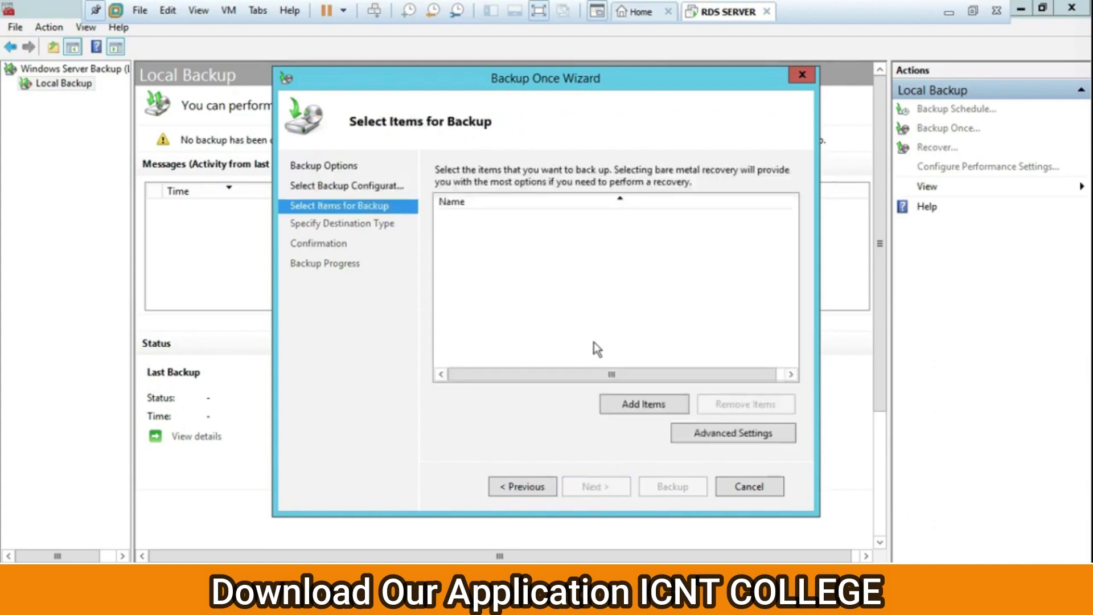
click(633, 405)
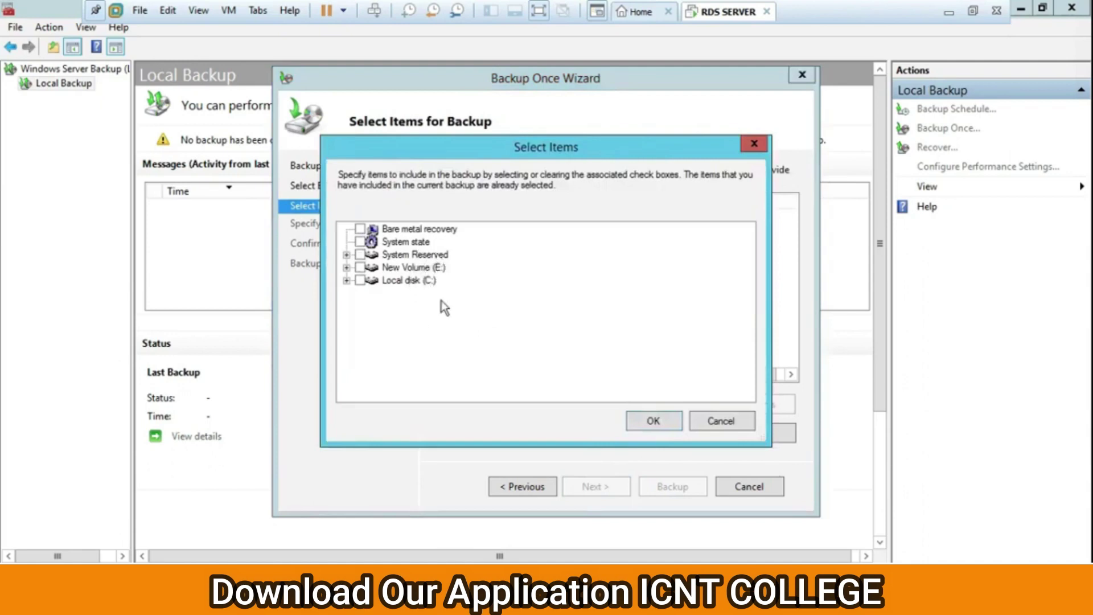
click(721, 421)
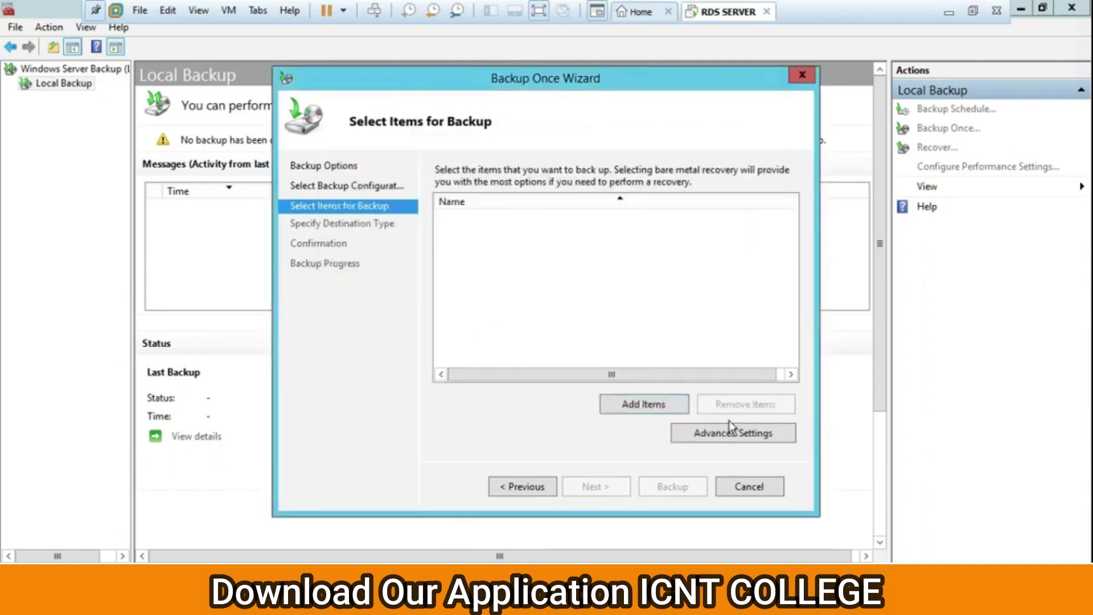
click(542, 486)
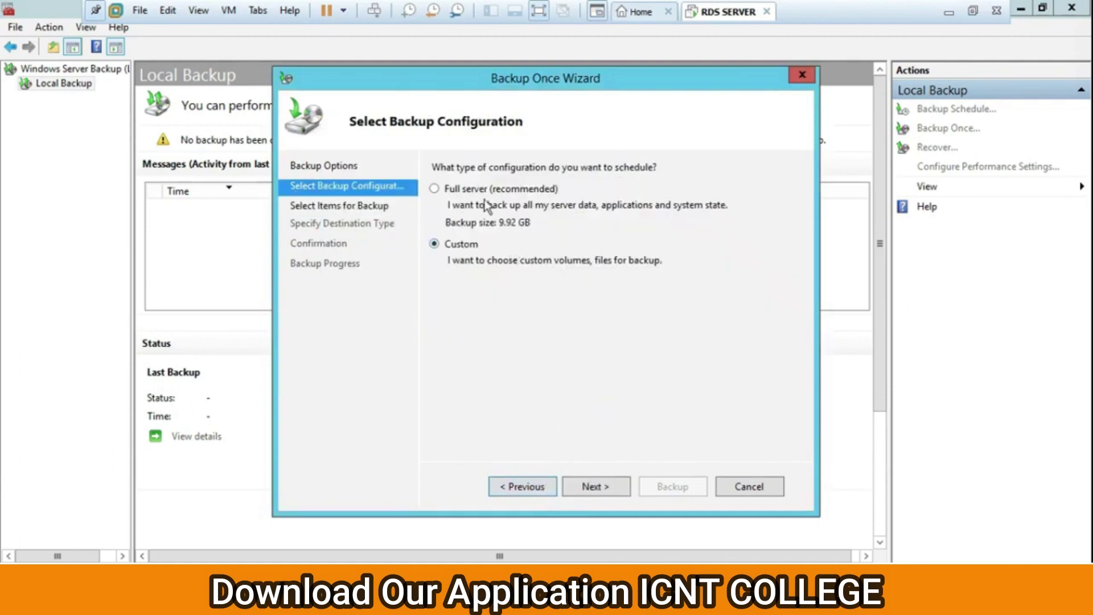
click(468, 194)
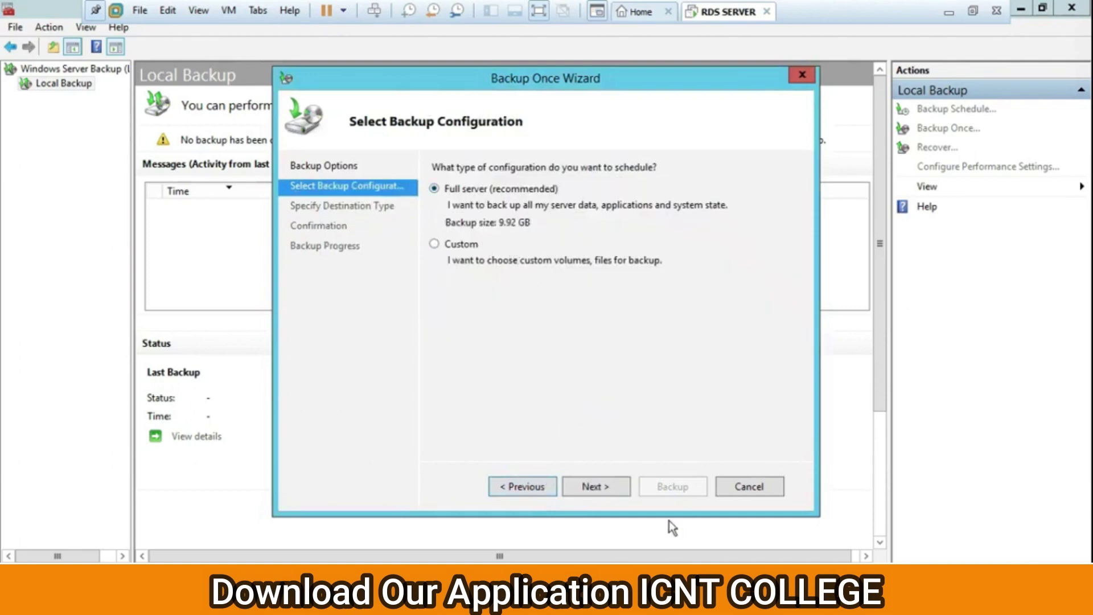
click(595, 488)
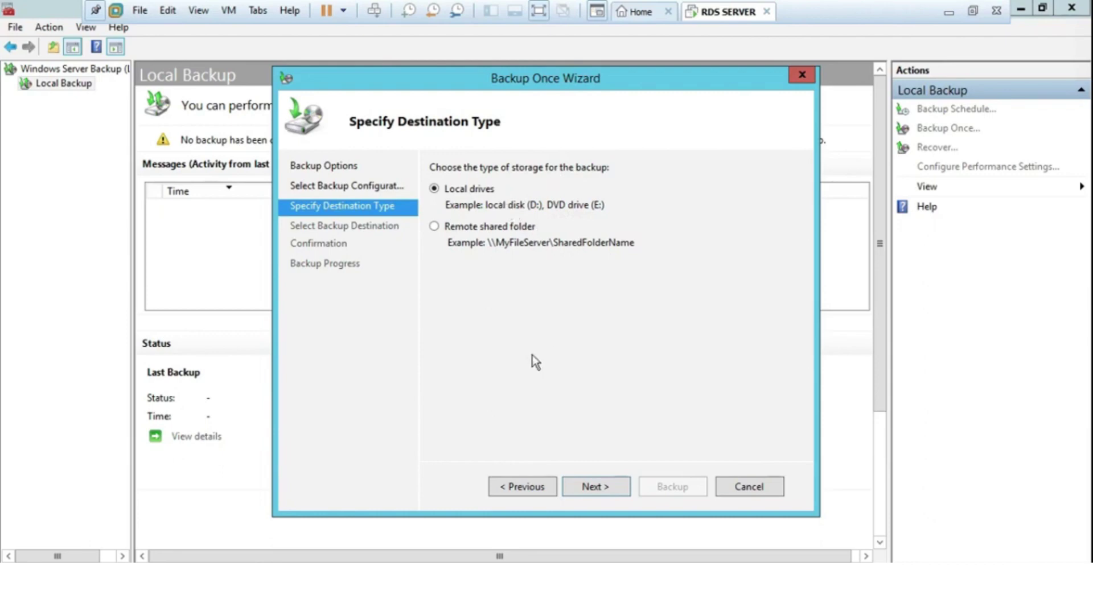
Choose New Volume (E:) as the backup destination and exclude it from the backup items
click(595, 487)
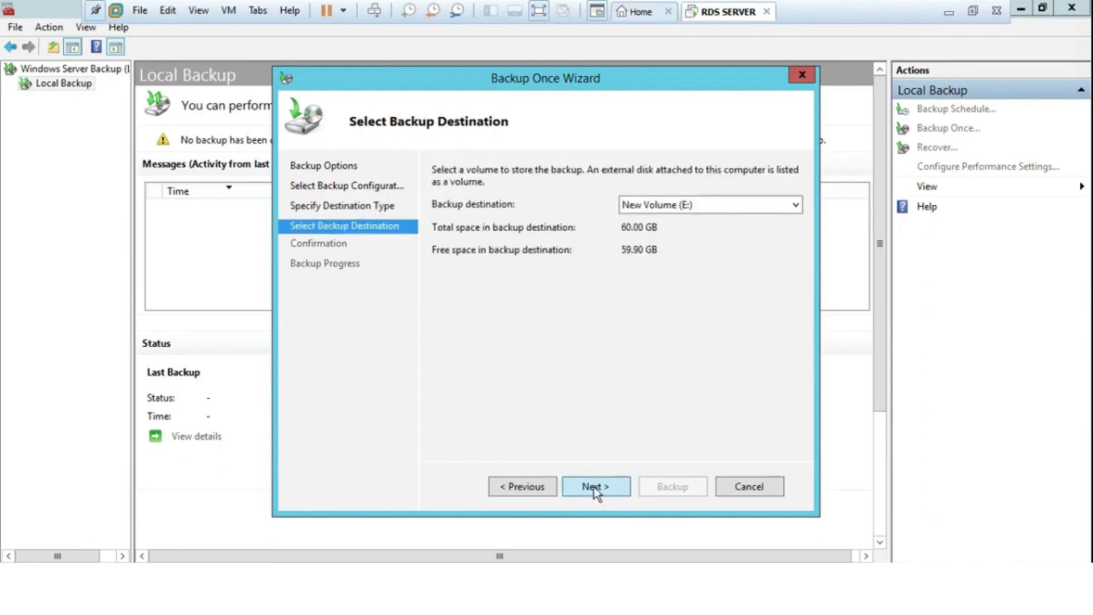
click(753, 204)
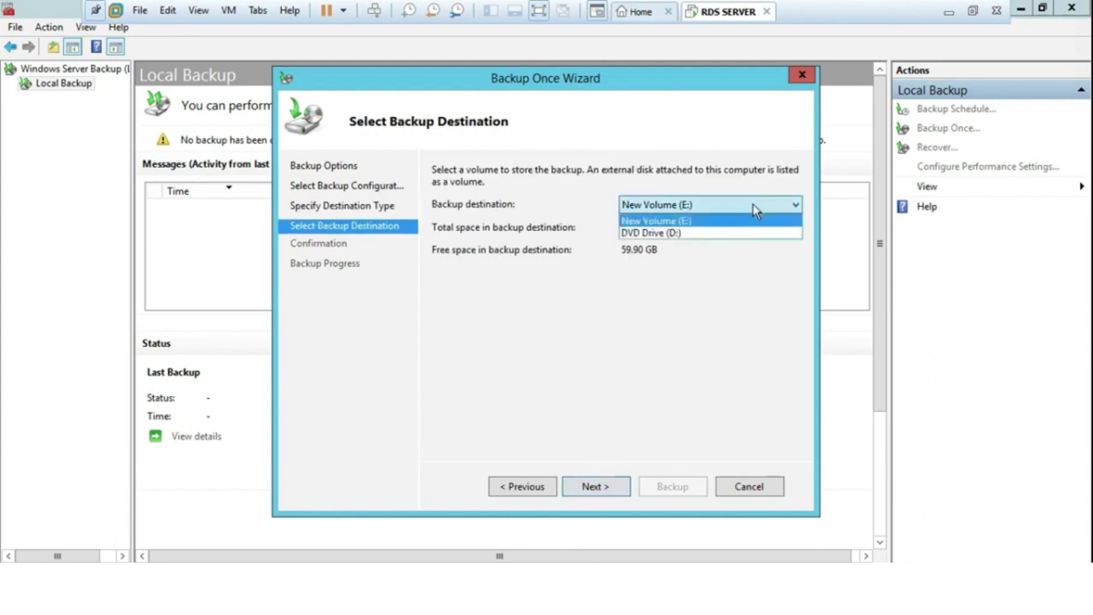
click(670, 233)
click(697, 207)
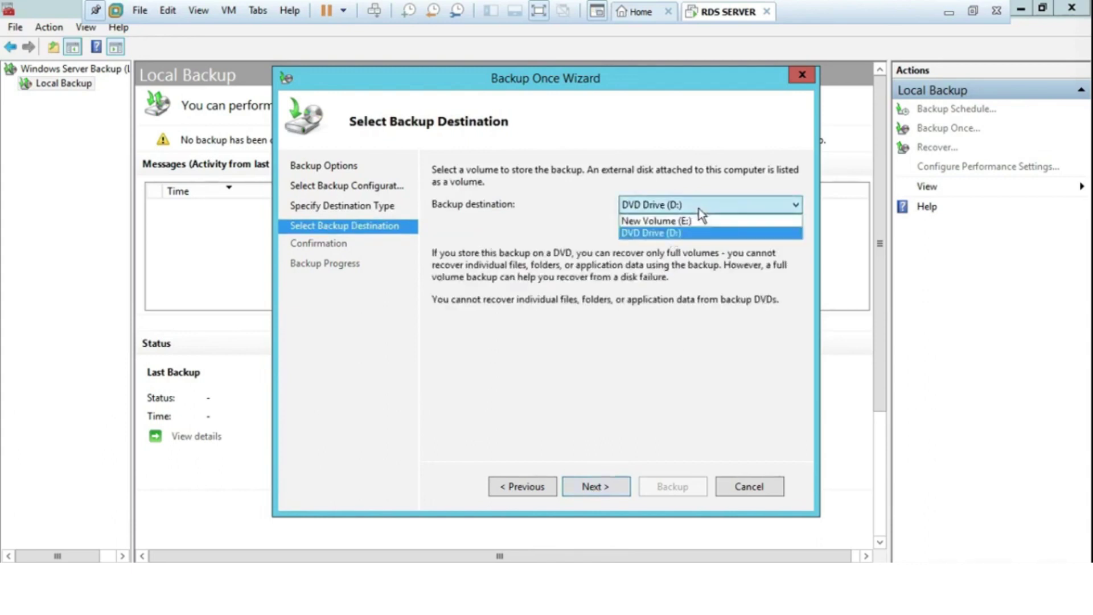
click(664, 222)
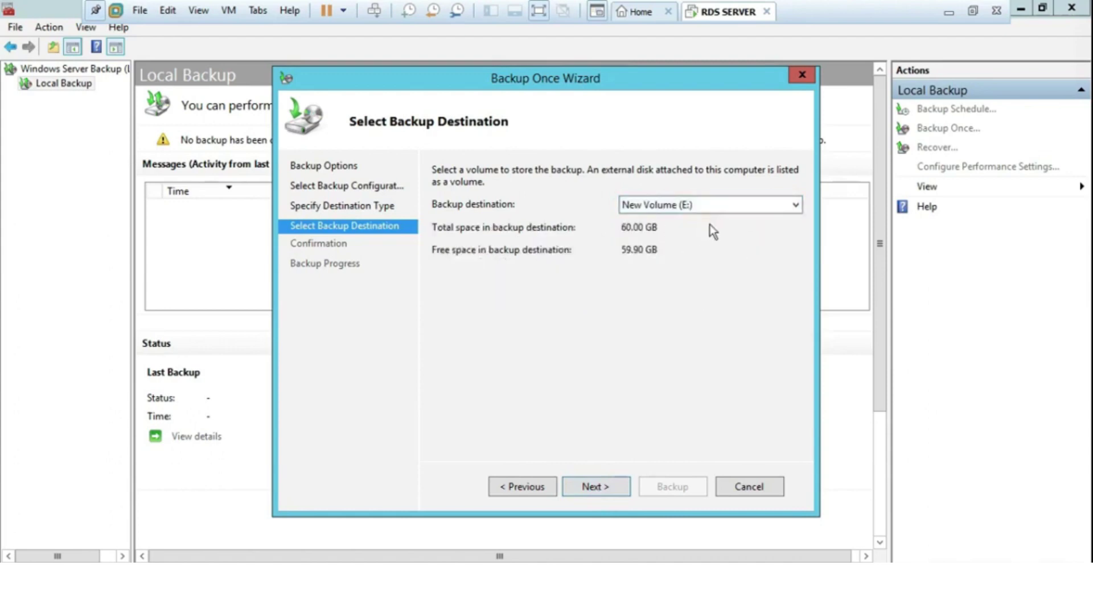
click(591, 488)
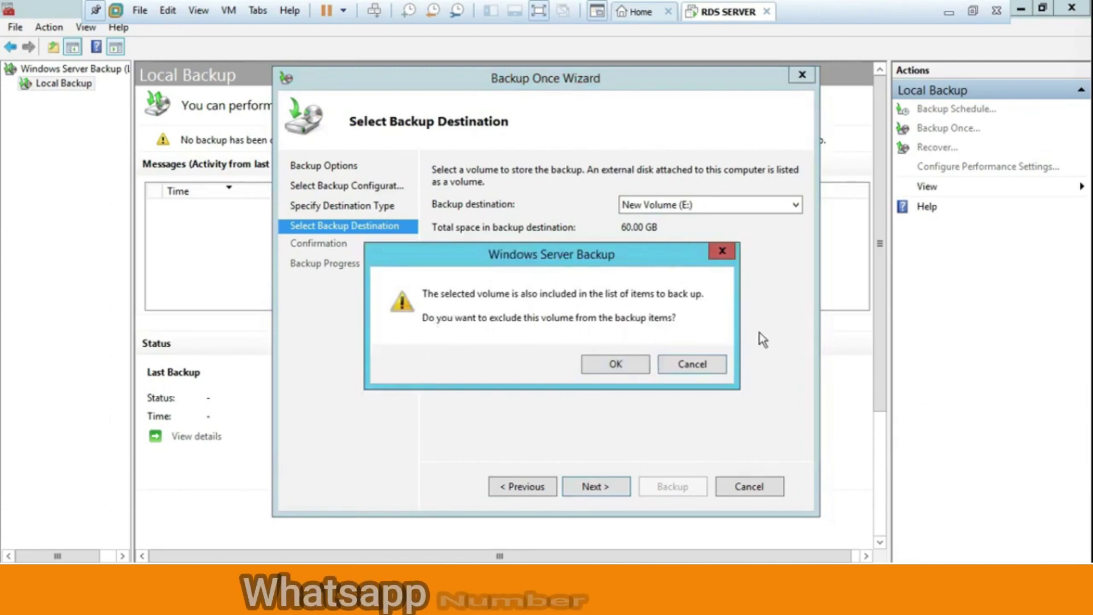
click(607, 363)
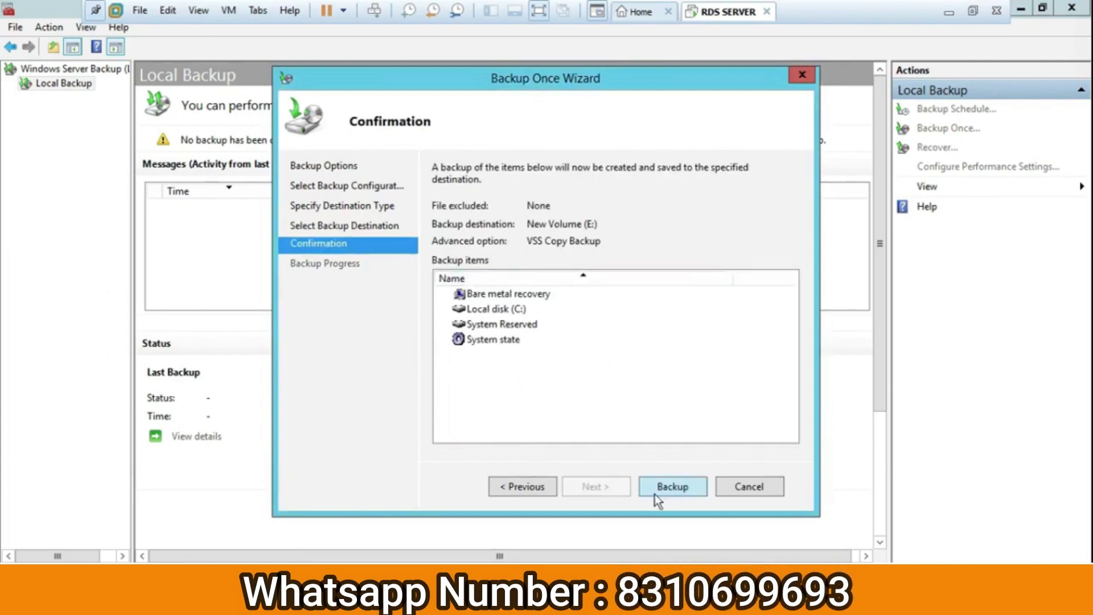
Run the full-server backup to E:, then close the finished wizard and Windows Server Backup
click(673, 488)
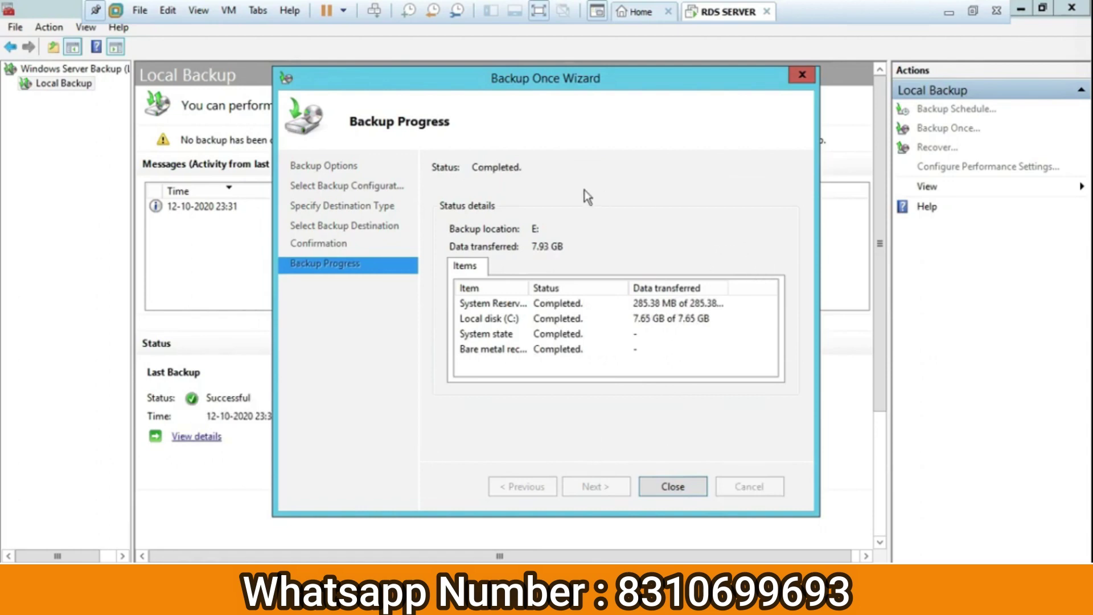
mouse_move(643, 83)
mouse_down()
mouse_move(661, 102)
mouse_move(635, 80)
mouse_up()
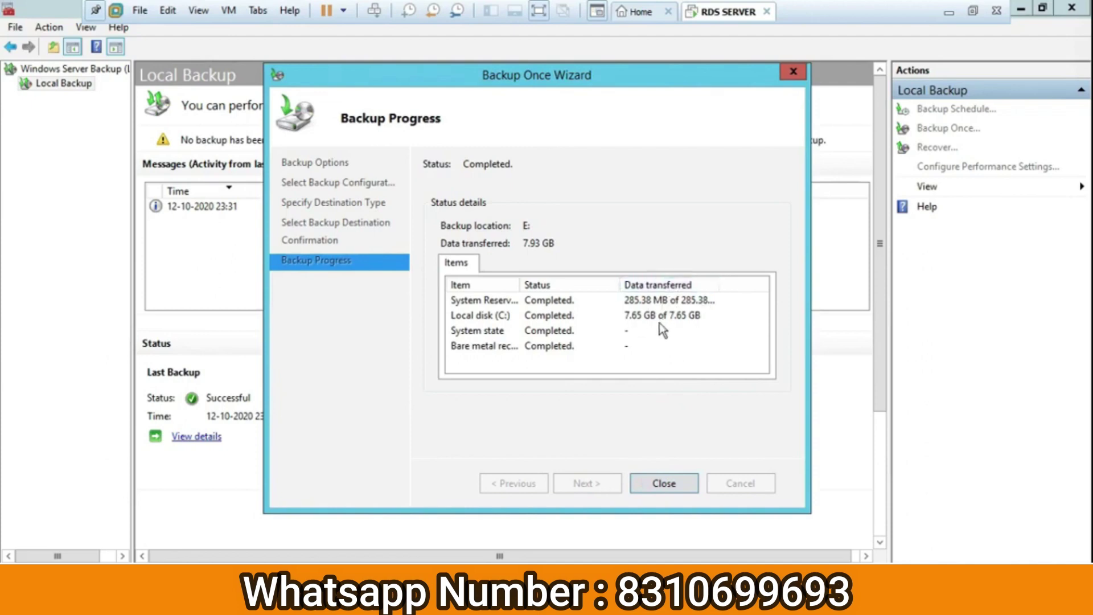
click(659, 493)
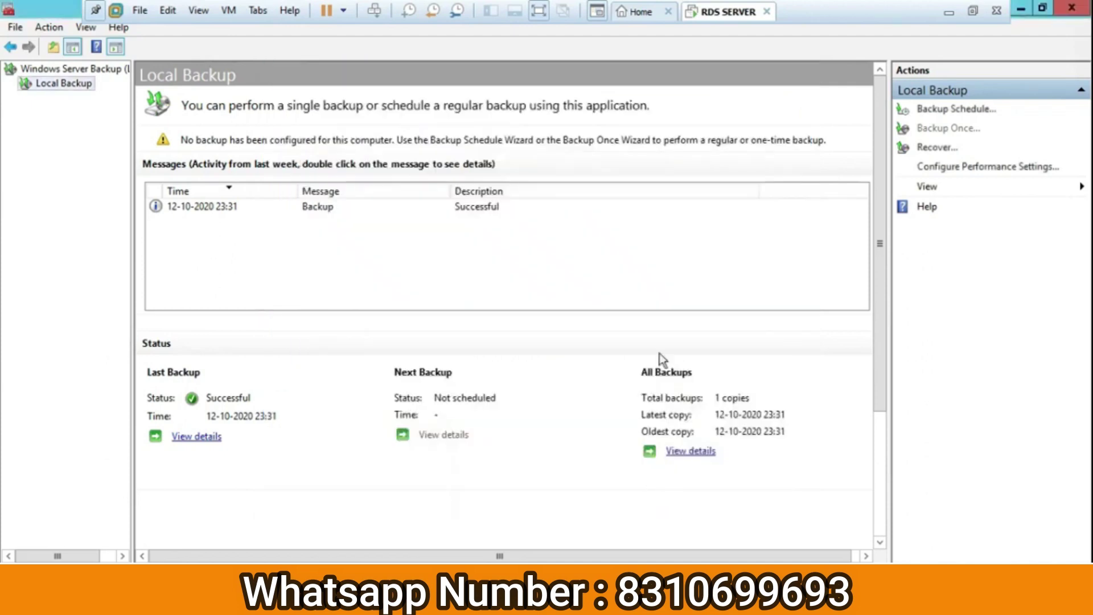
click(1071, 6)
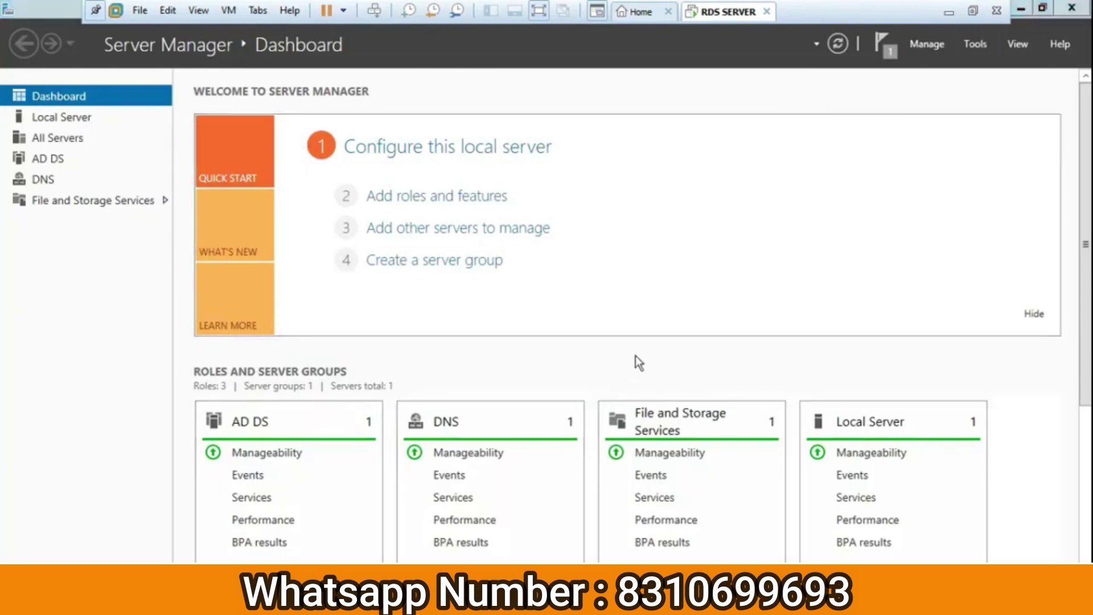
key(super+e)
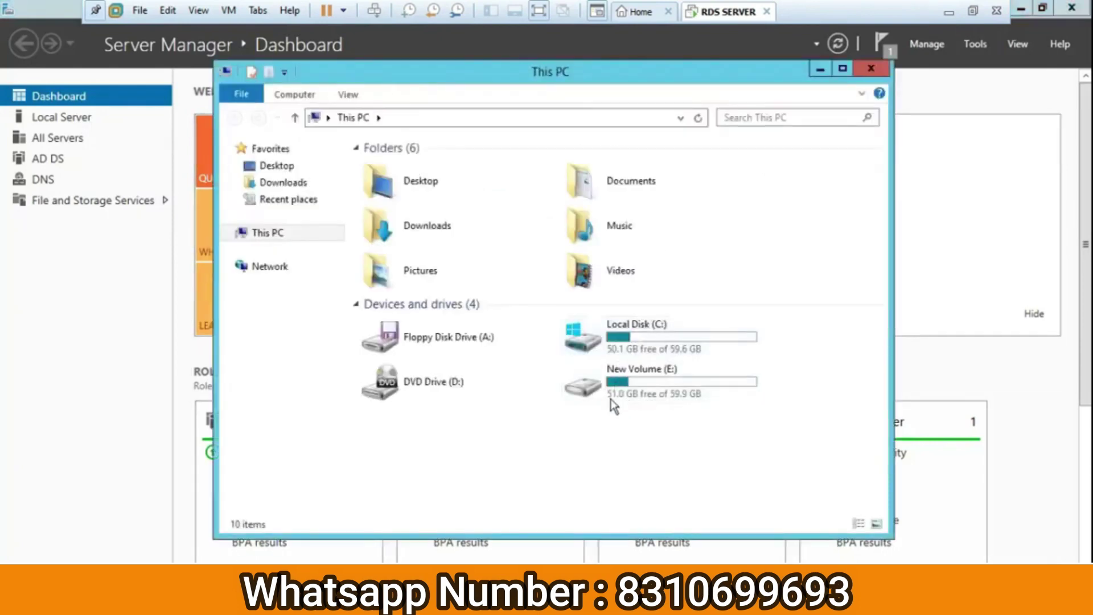
double_click(620, 377)
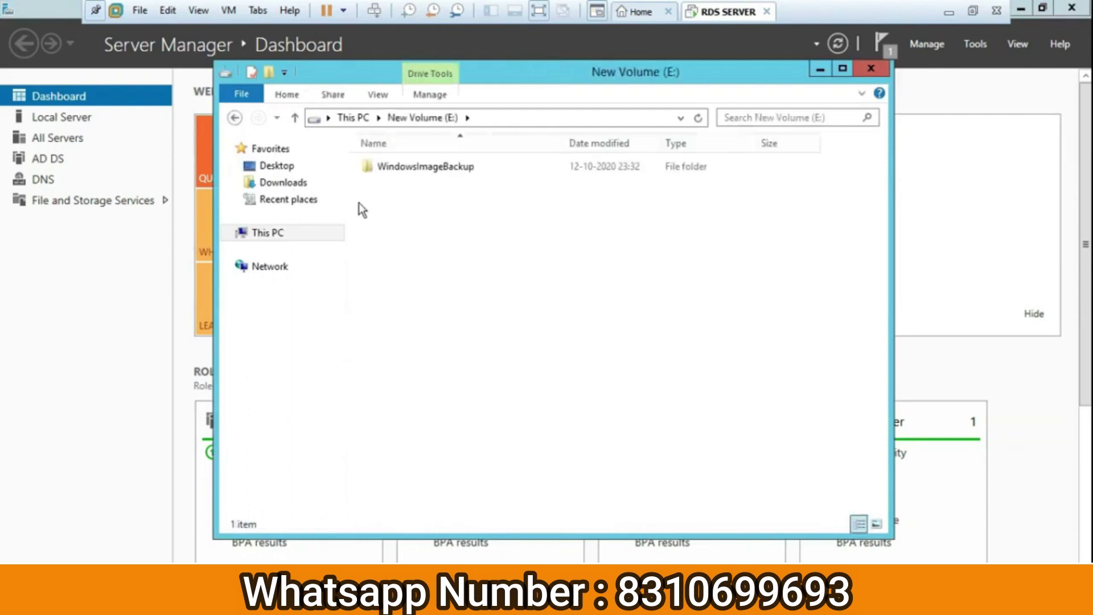
click(428, 169)
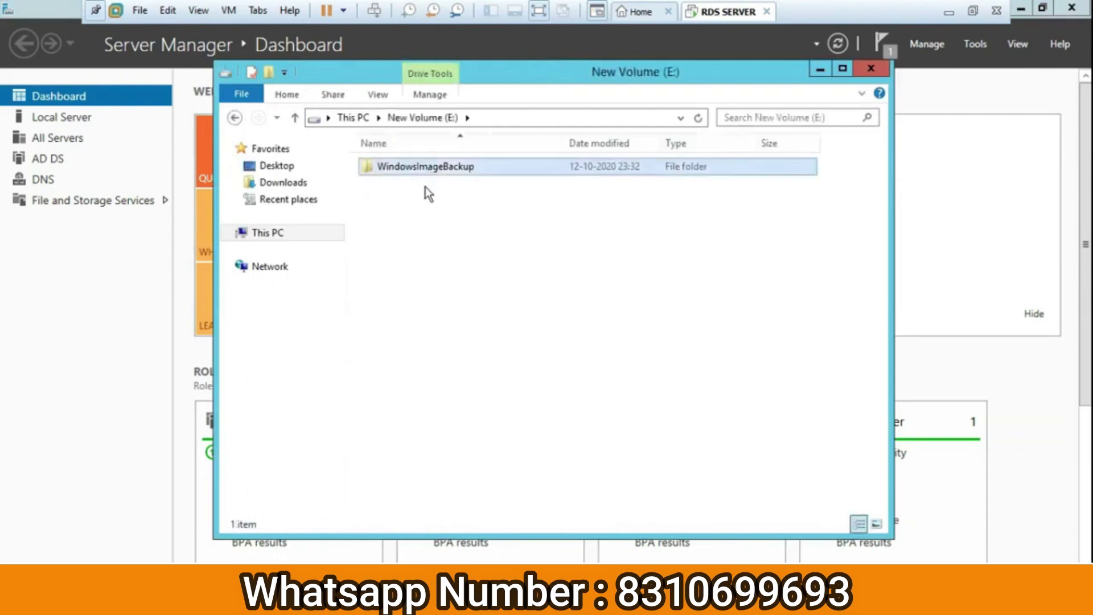
double_click(435, 169)
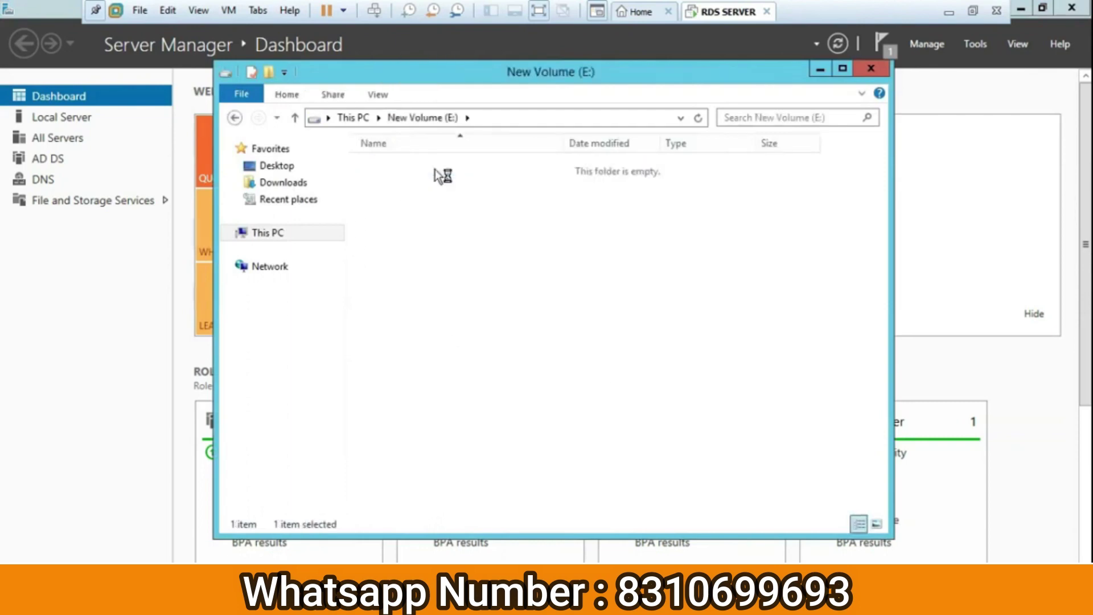
double_click(402, 162)
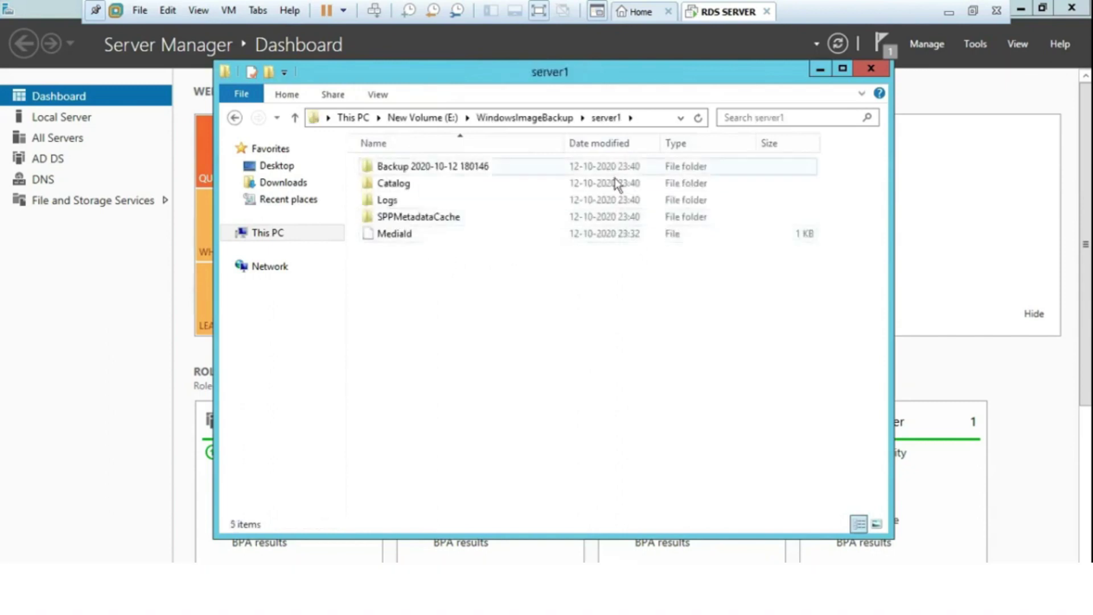
click(871, 70)
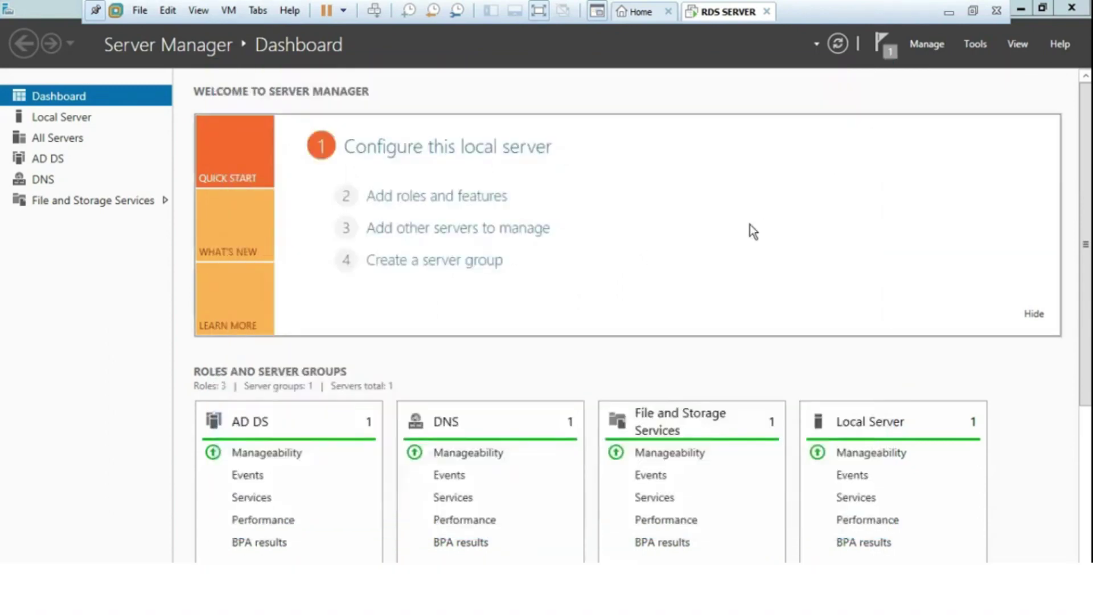
Launch Active Directory Users and Computers and select the backuptest OU
click(974, 44)
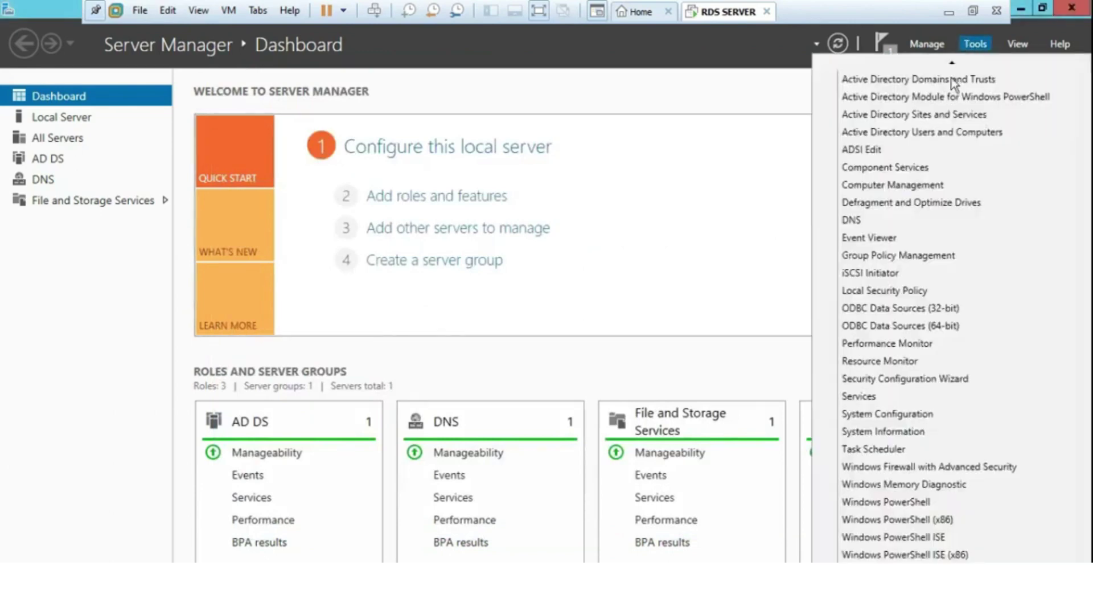
click(922, 136)
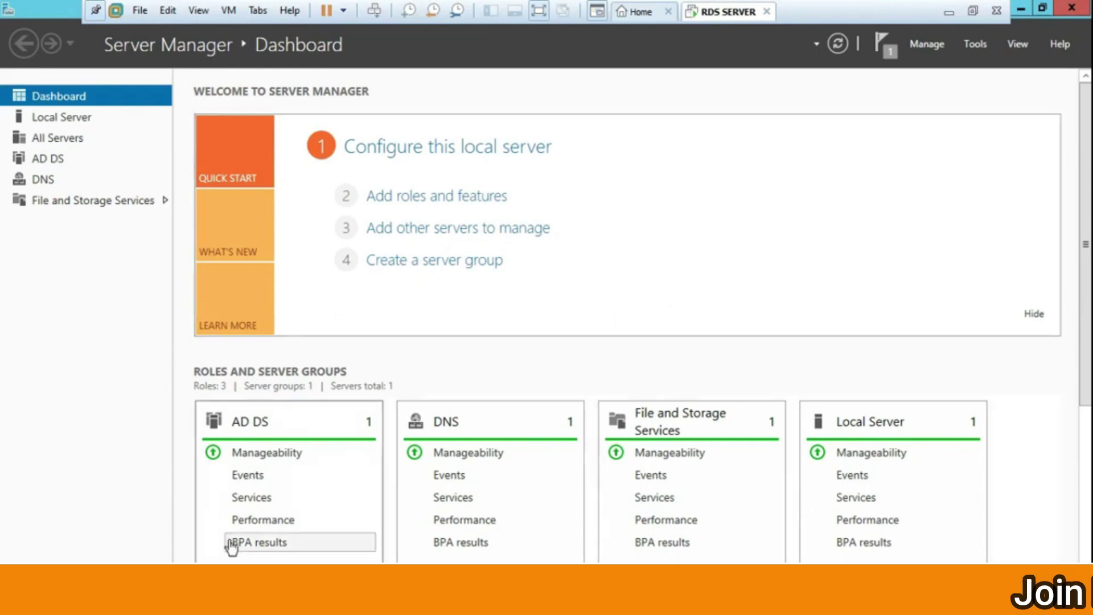
click(419, 249)
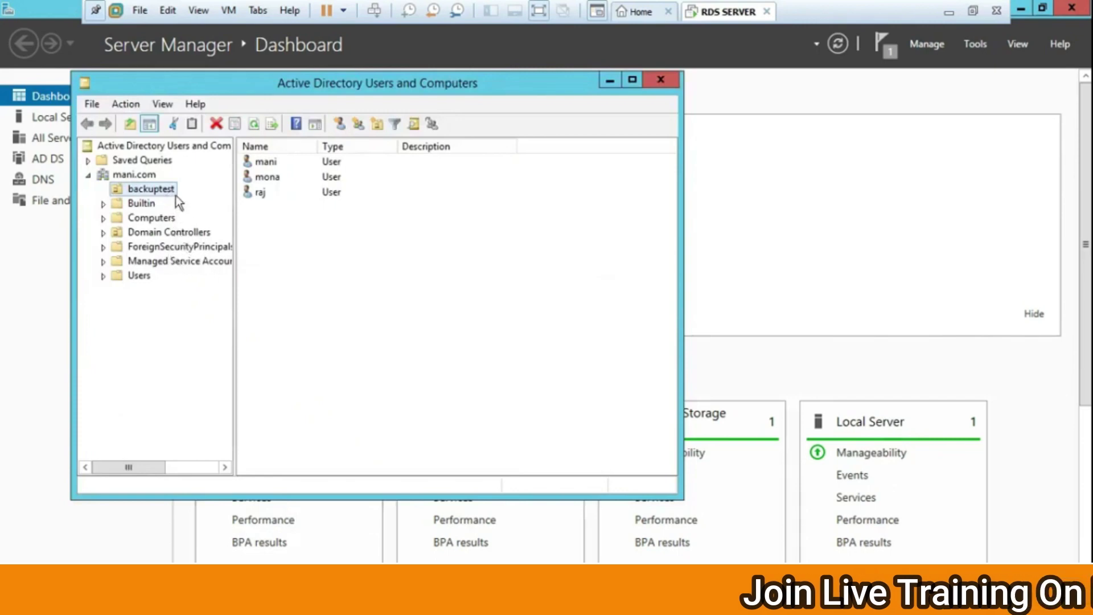
Delete the three user accounts in the backuptest OU
click(282, 182)
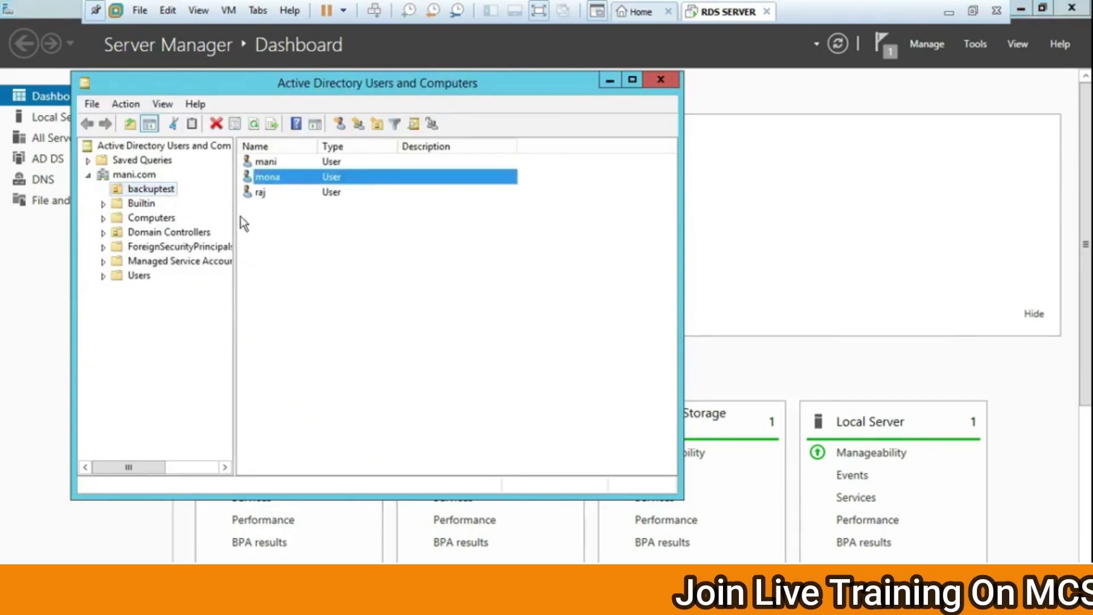
drag(390, 251, 290, 165)
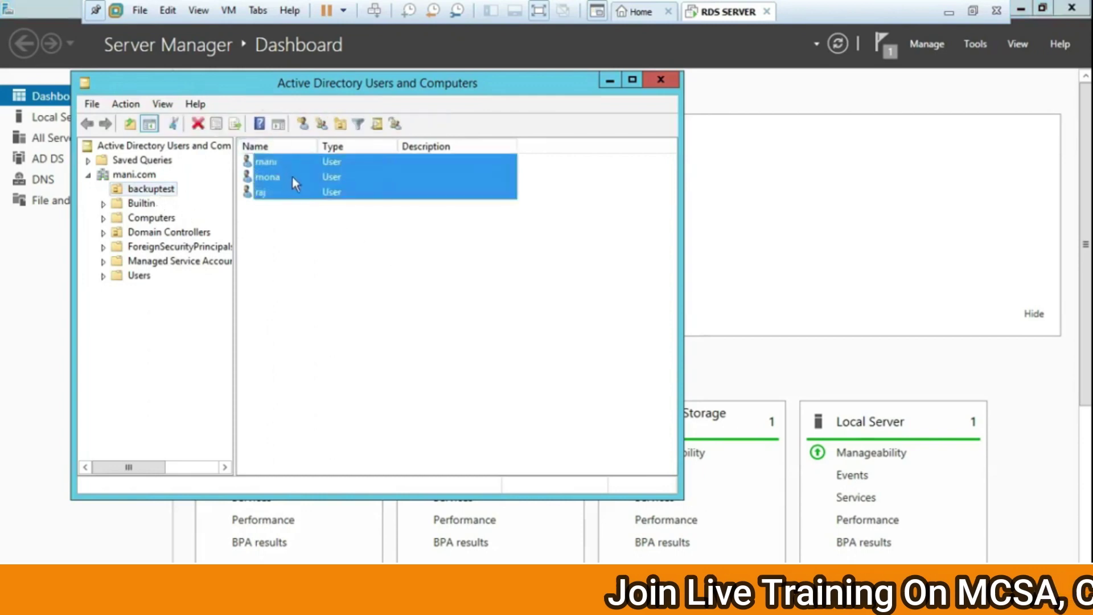
key(Delete)
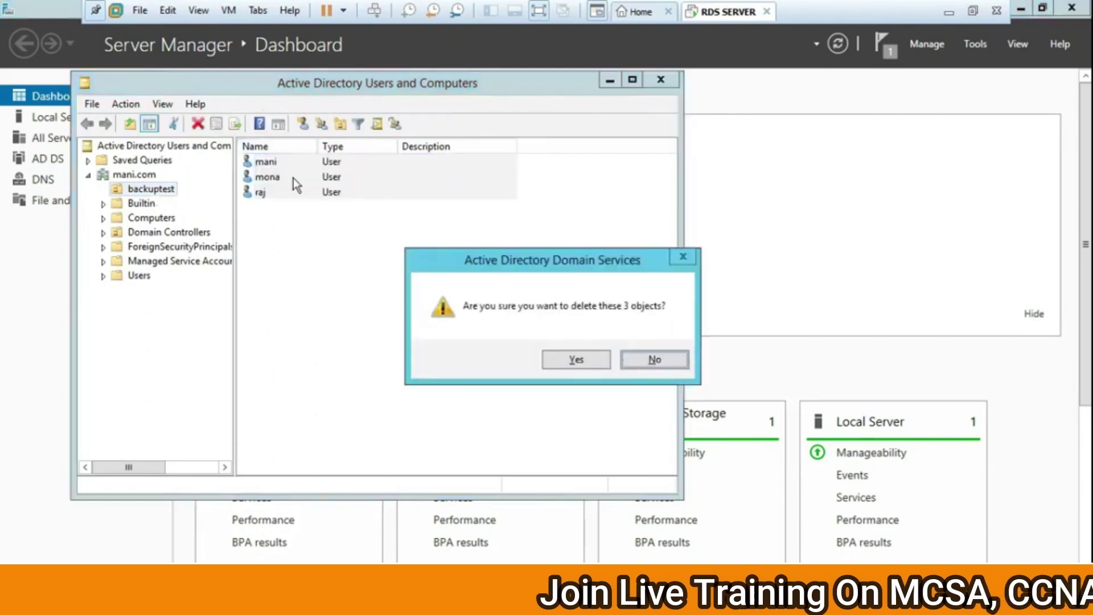
key(Escape)
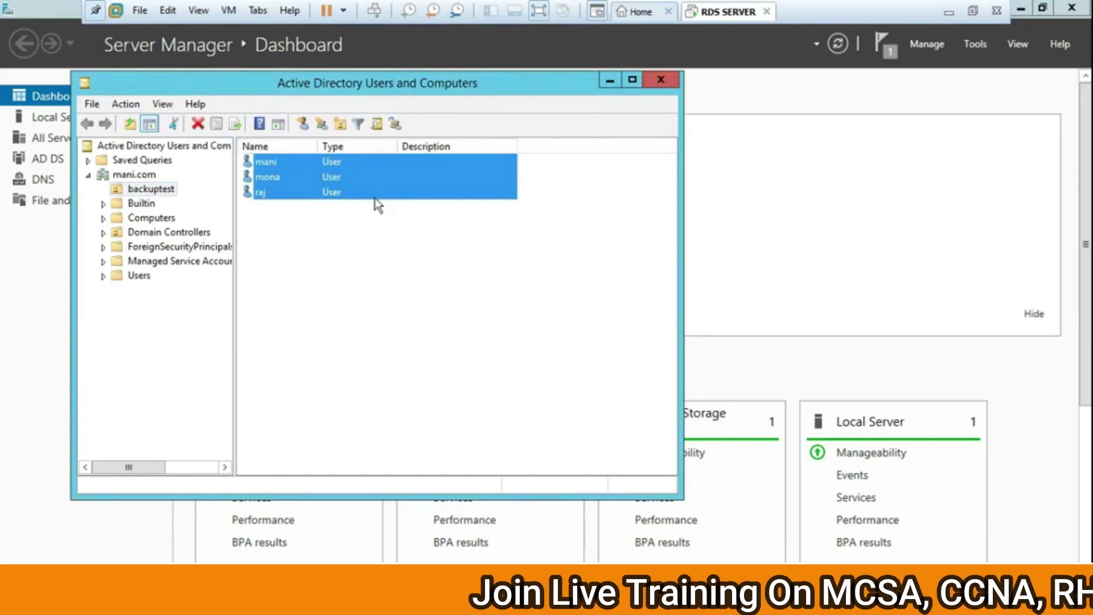
key(Delete)
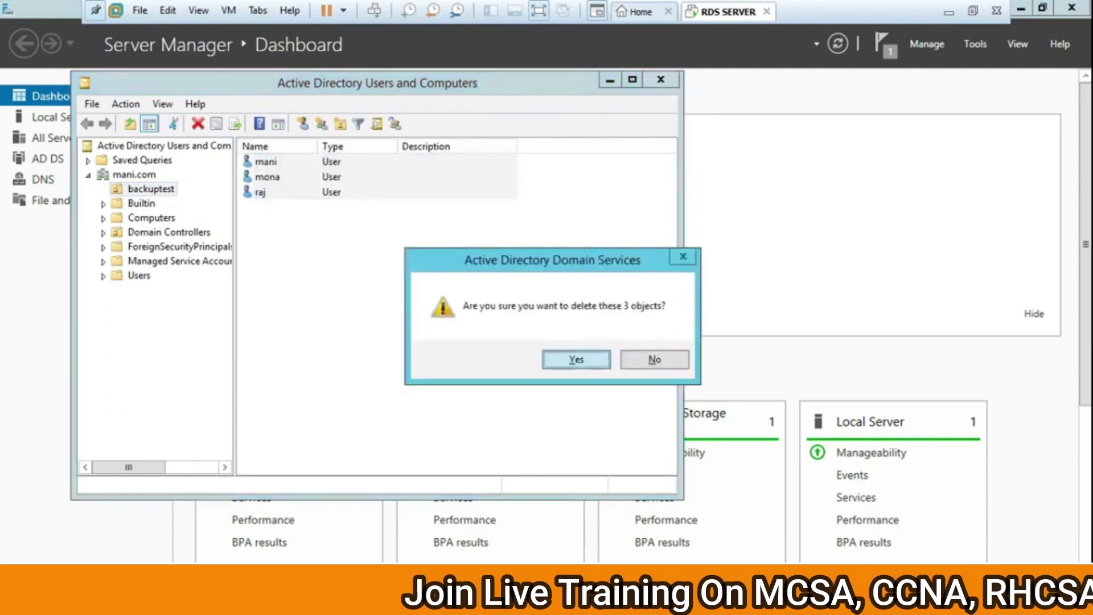
click(549, 358)
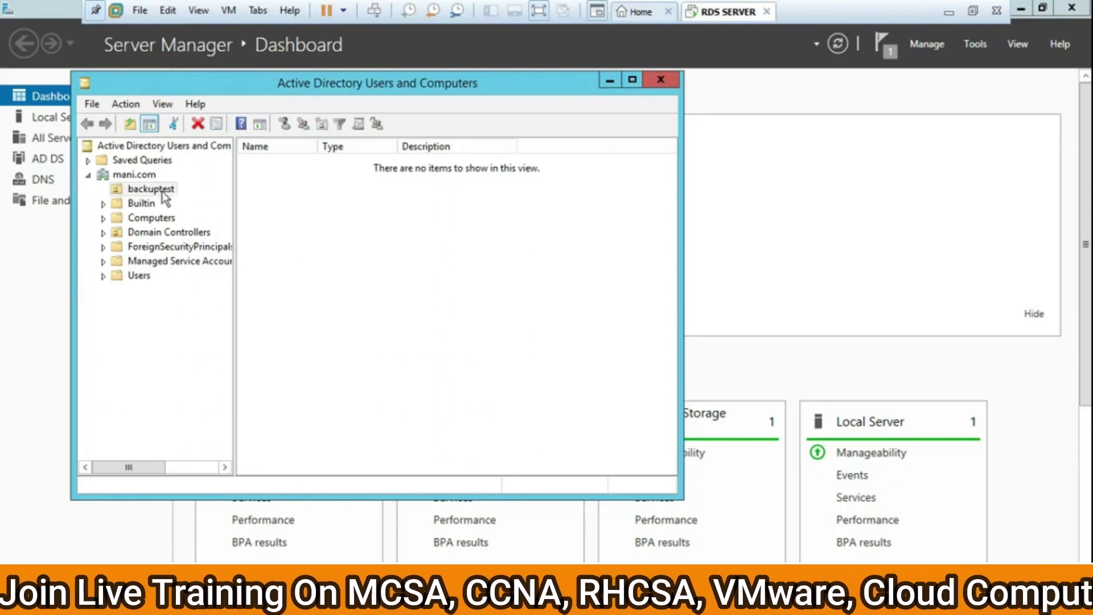
Delete the now-empty backuptest OU
right_click(154, 193)
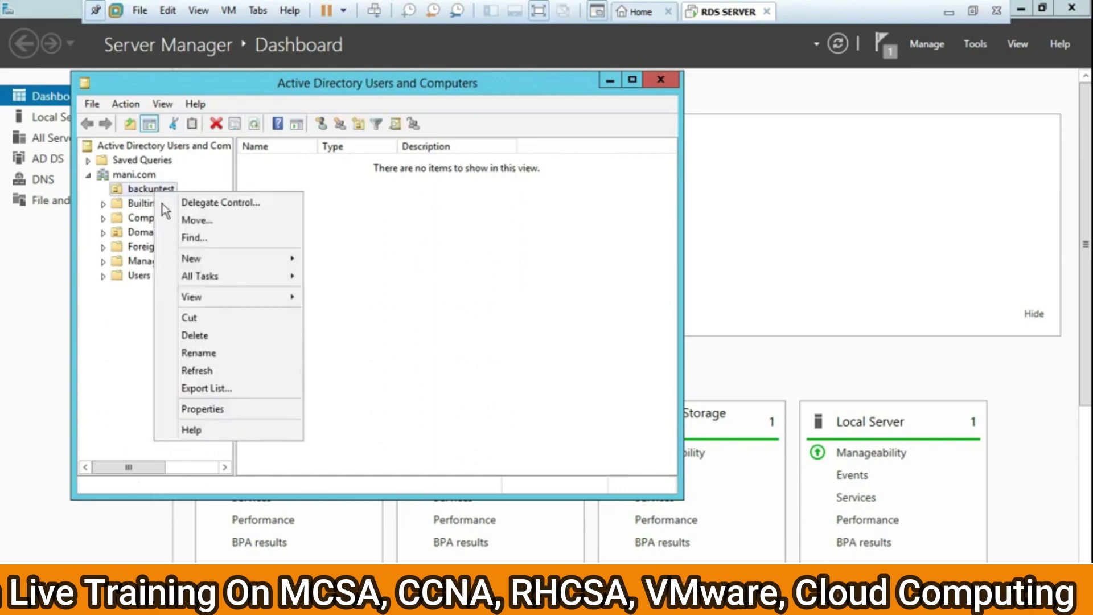
click(230, 336)
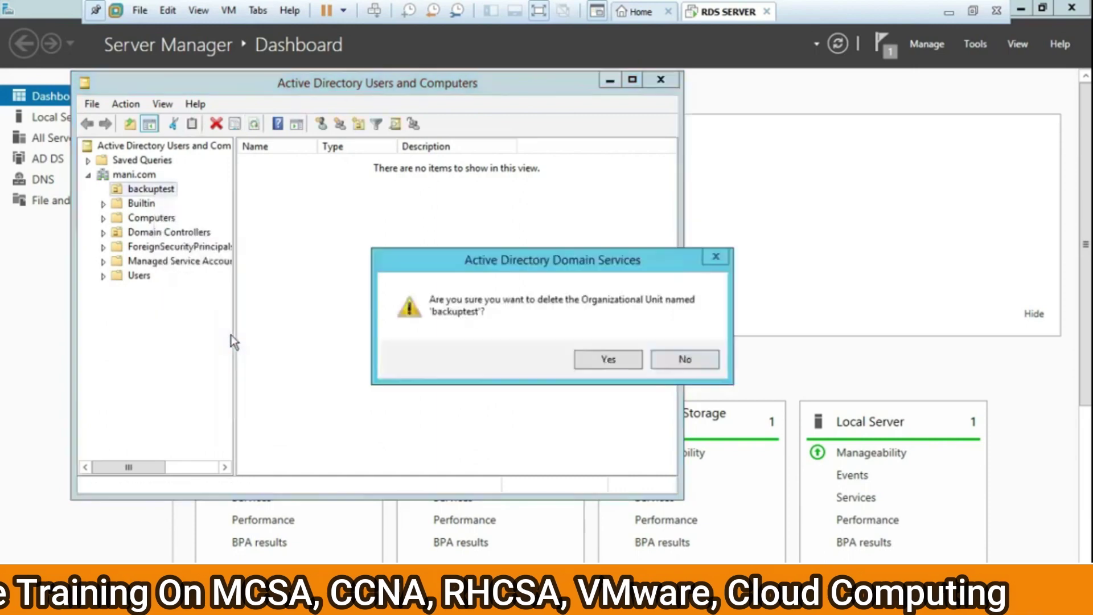
click(607, 359)
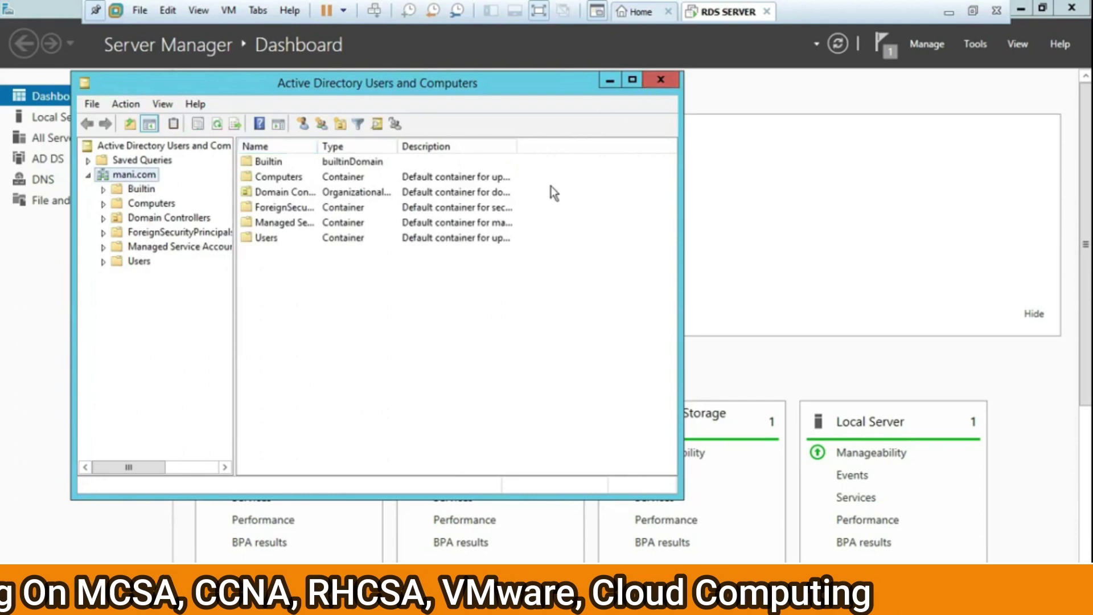
Close Active Directory Users and Computers and launch Windows Server Backup from the Tools list
click(660, 80)
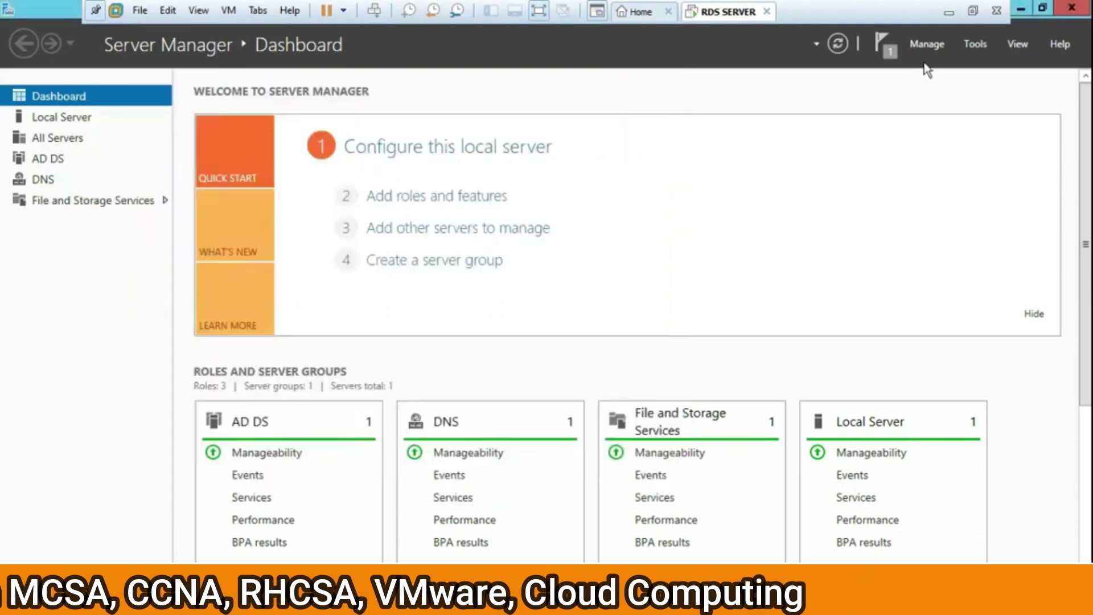
click(973, 45)
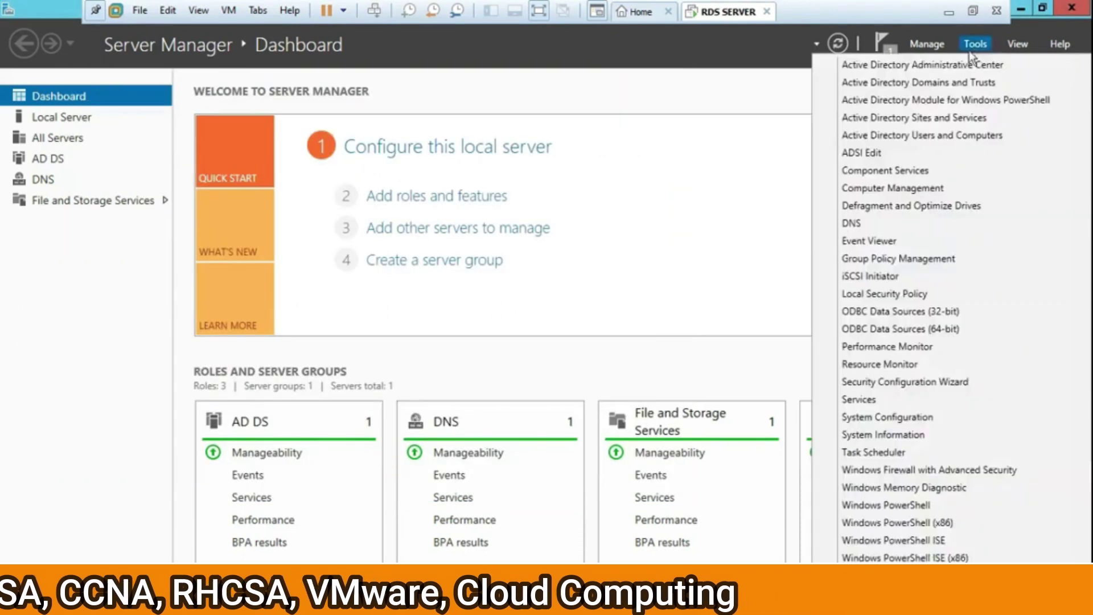
scroll(945, 319, down, 1)
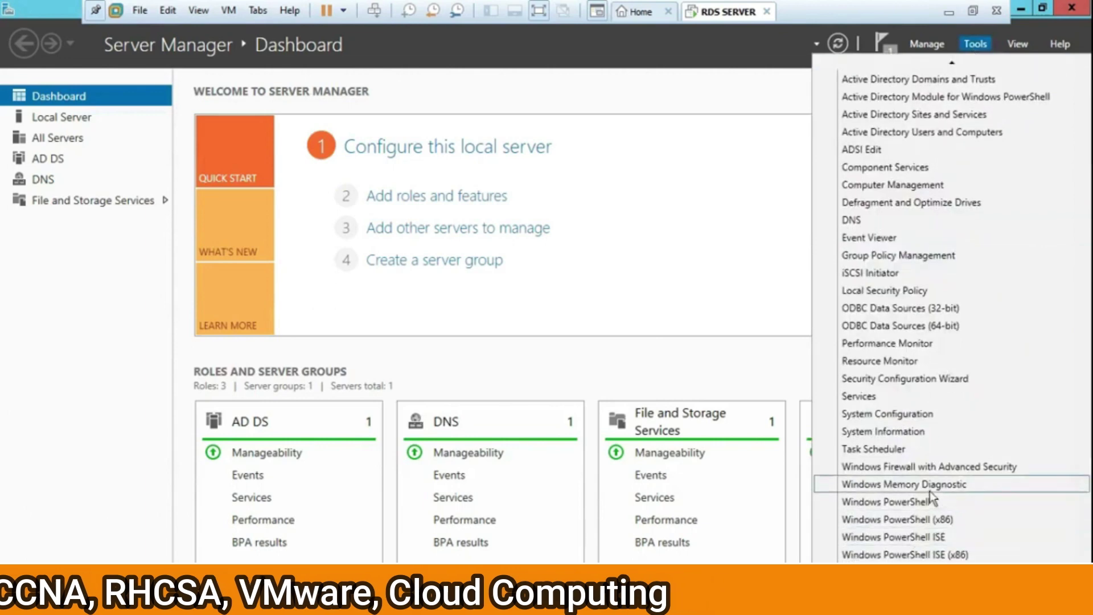
key(Escape)
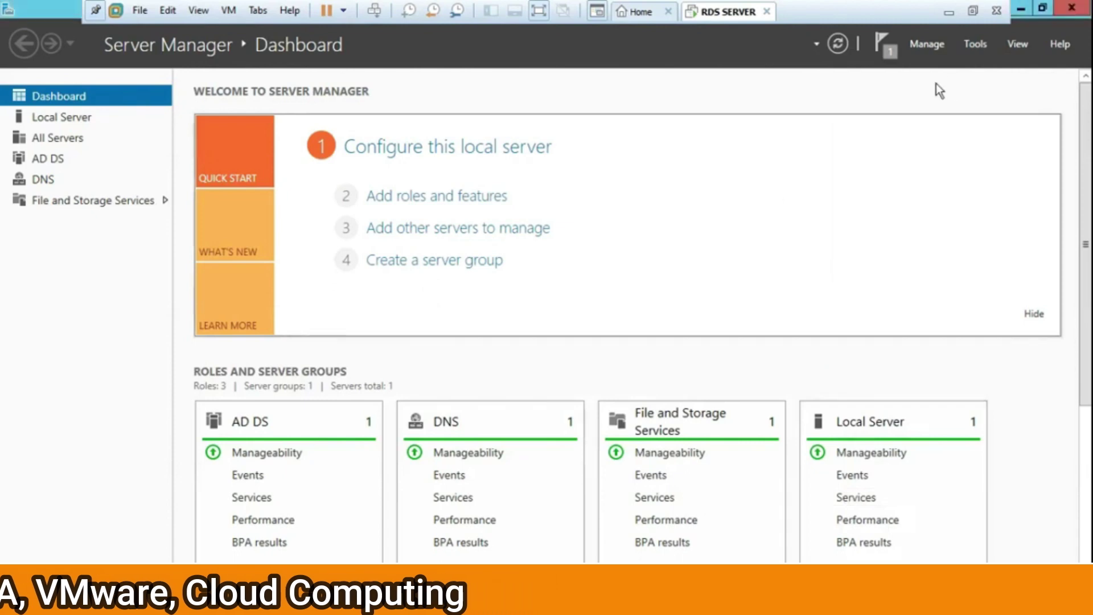
click(969, 46)
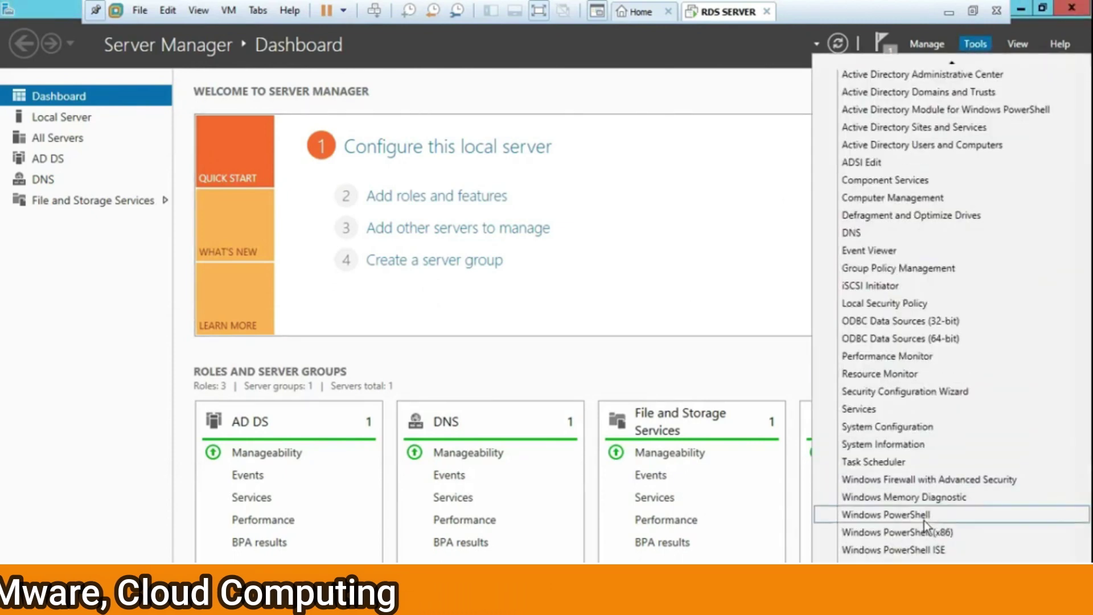
scroll(925, 532, down, 1)
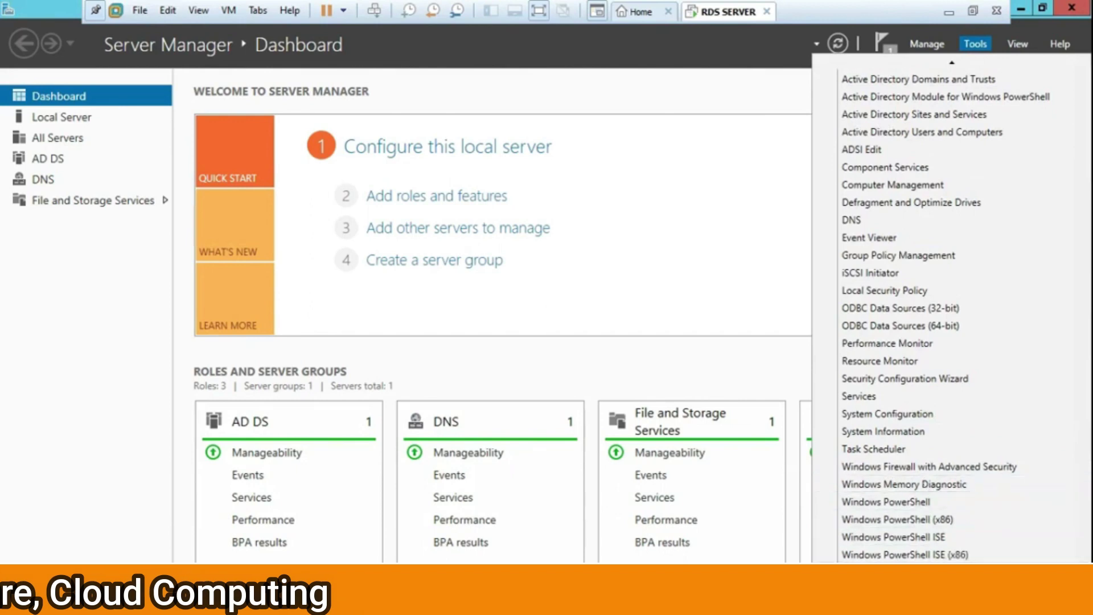
click(898, 520)
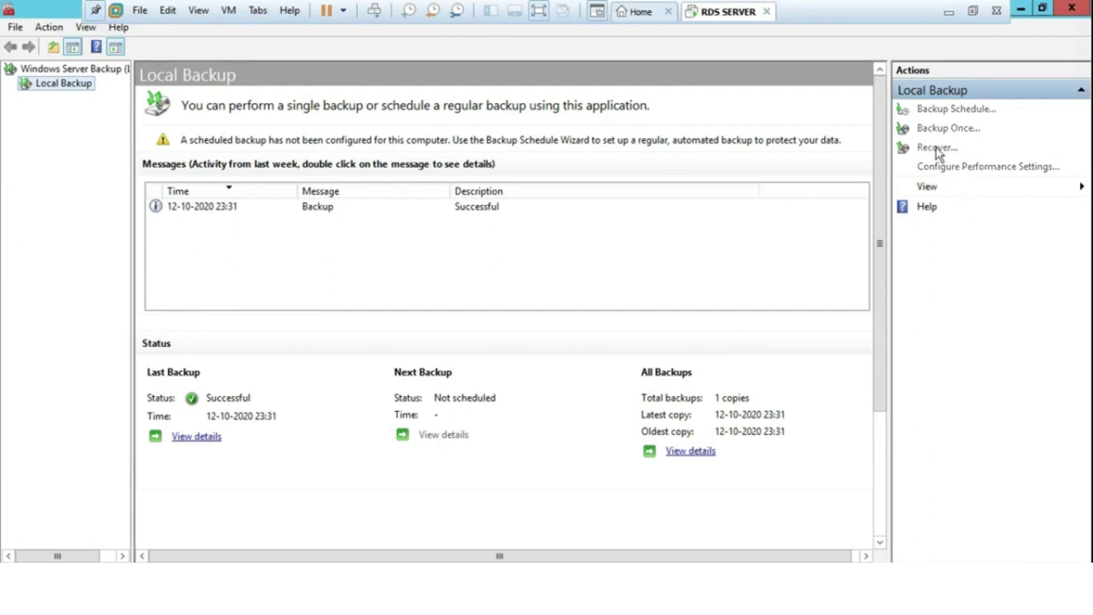
Open and cancel the Recovery Wizard, then close the Windows Server Backup console
click(937, 147)
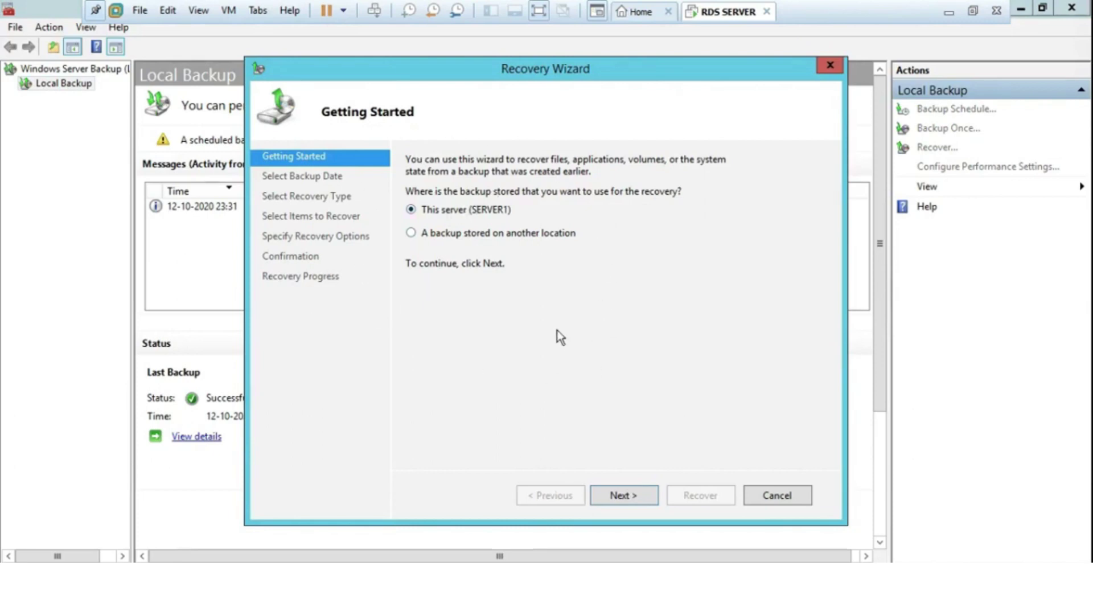
click(773, 493)
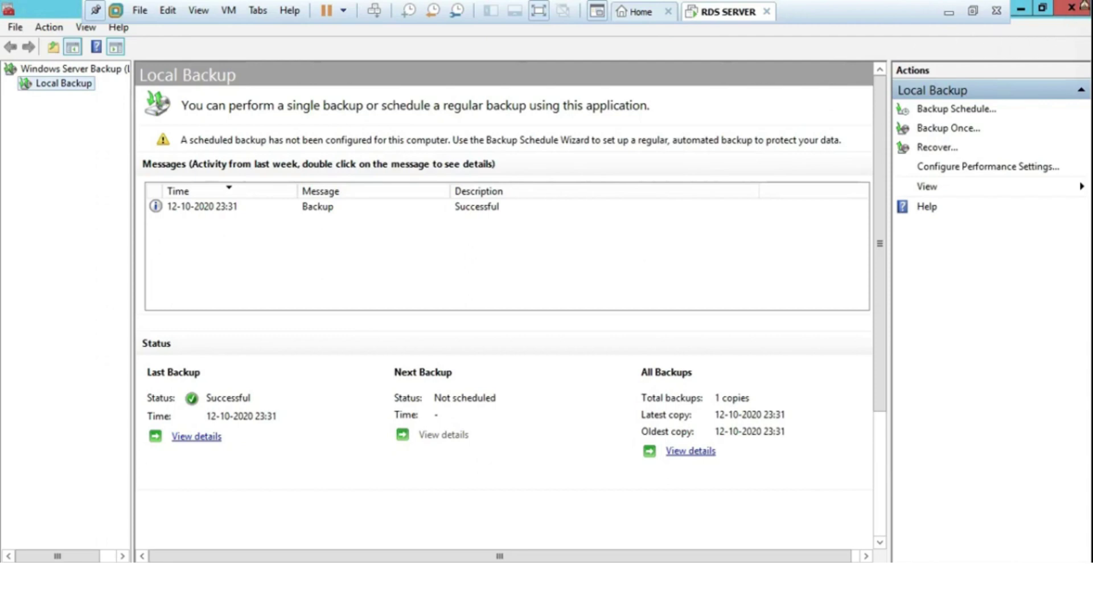
mouse_move(1089, 1)
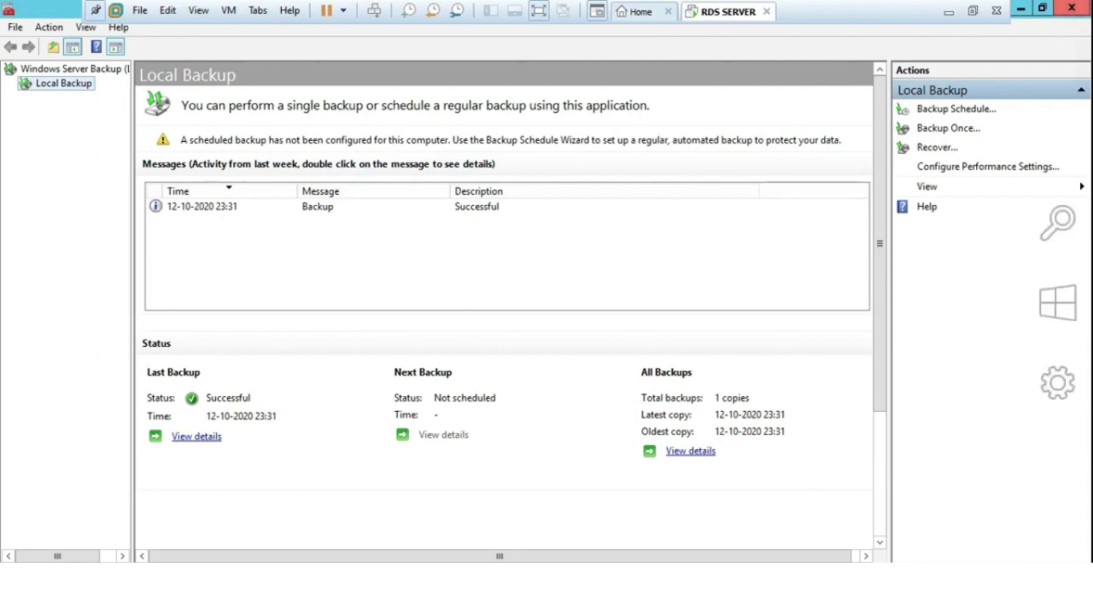
click(1066, 12)
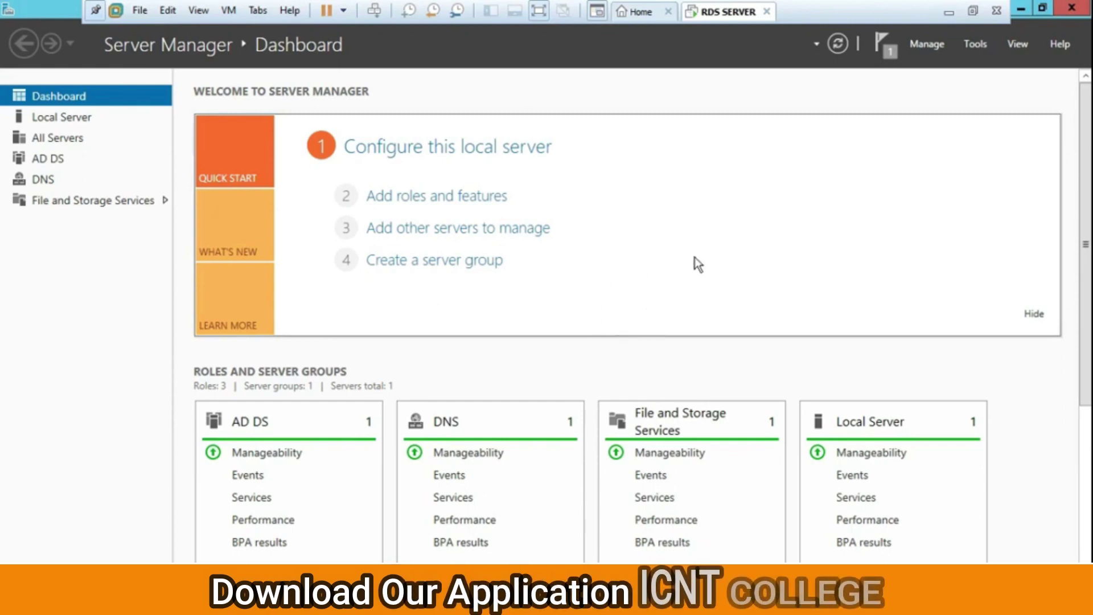
Restart the server from Settings > Power with reason Operating System: Recovery (Unplanned)
key(super+c)
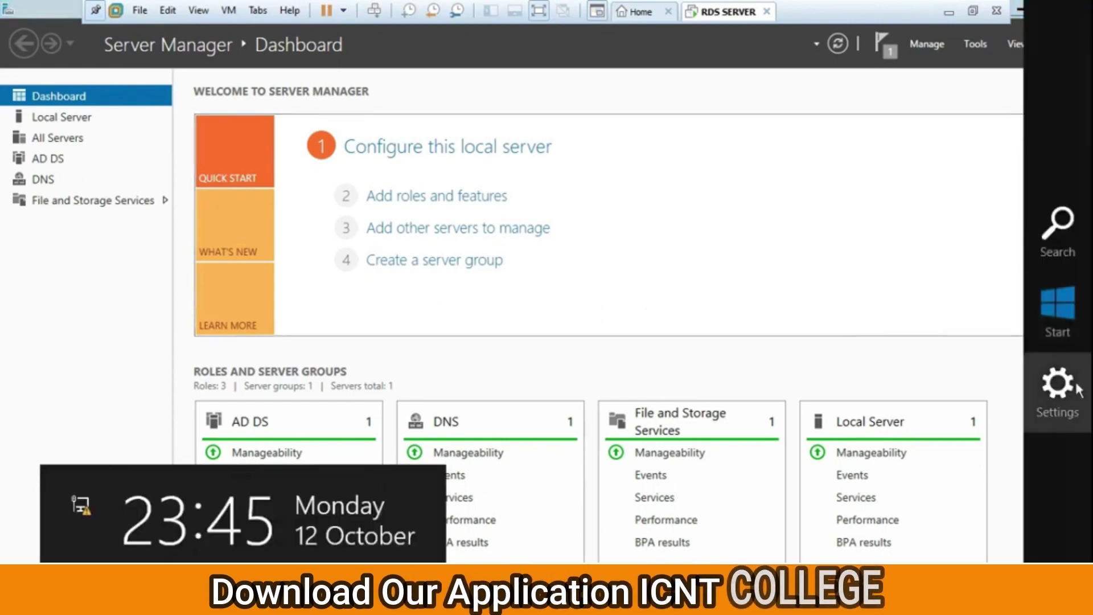
click(1075, 388)
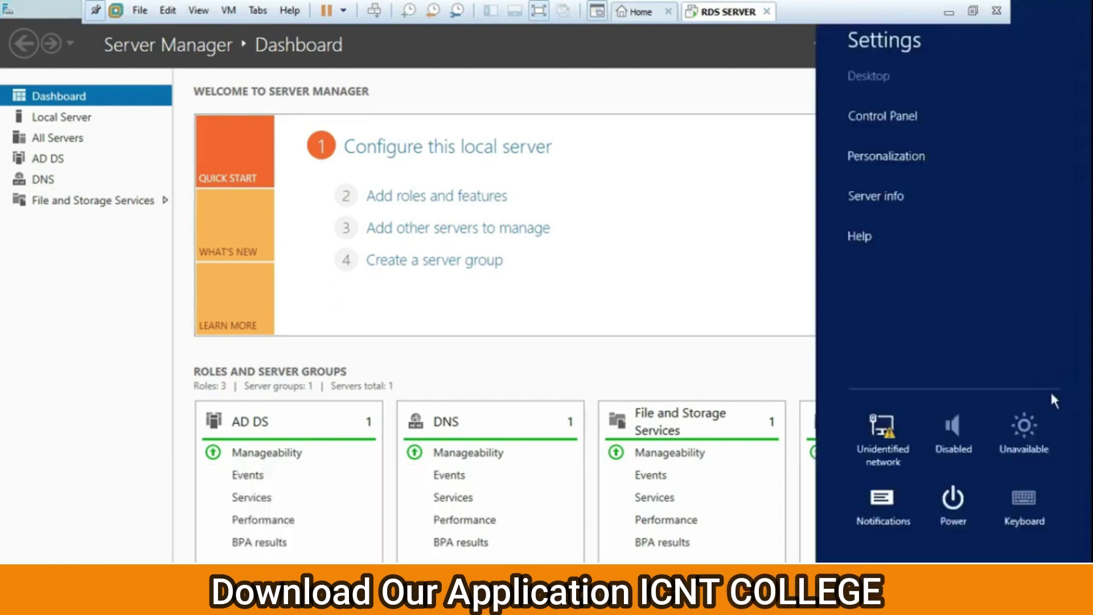
click(953, 515)
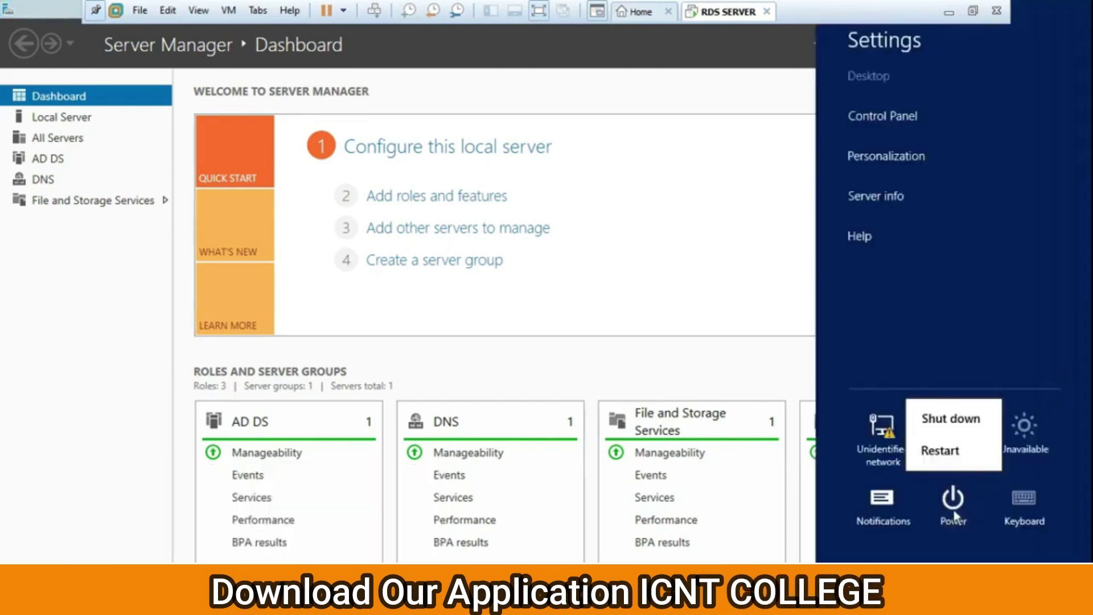
click(945, 451)
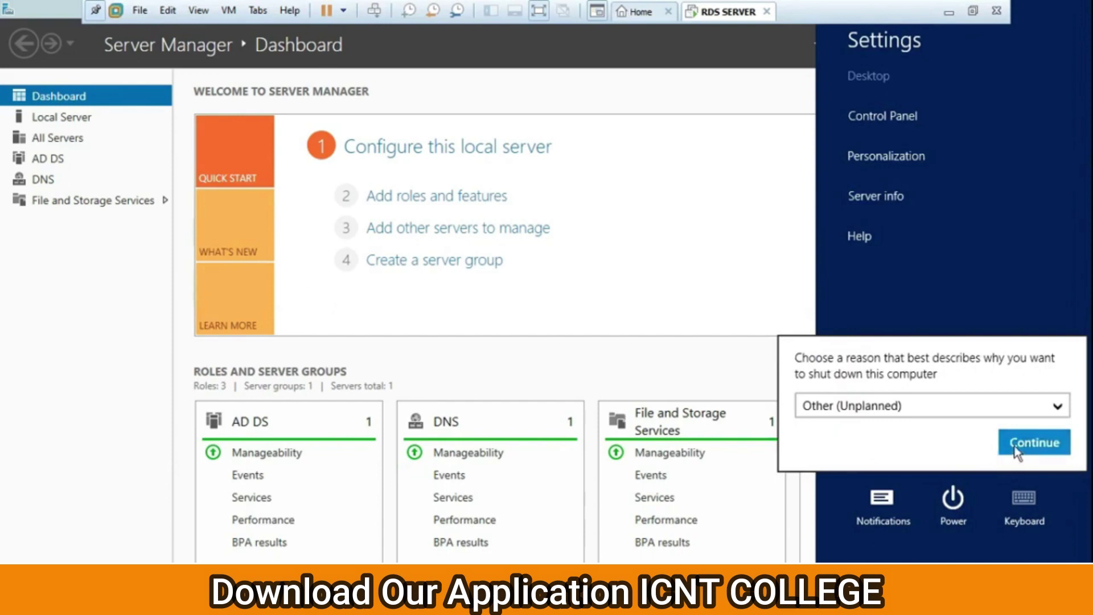
click(975, 404)
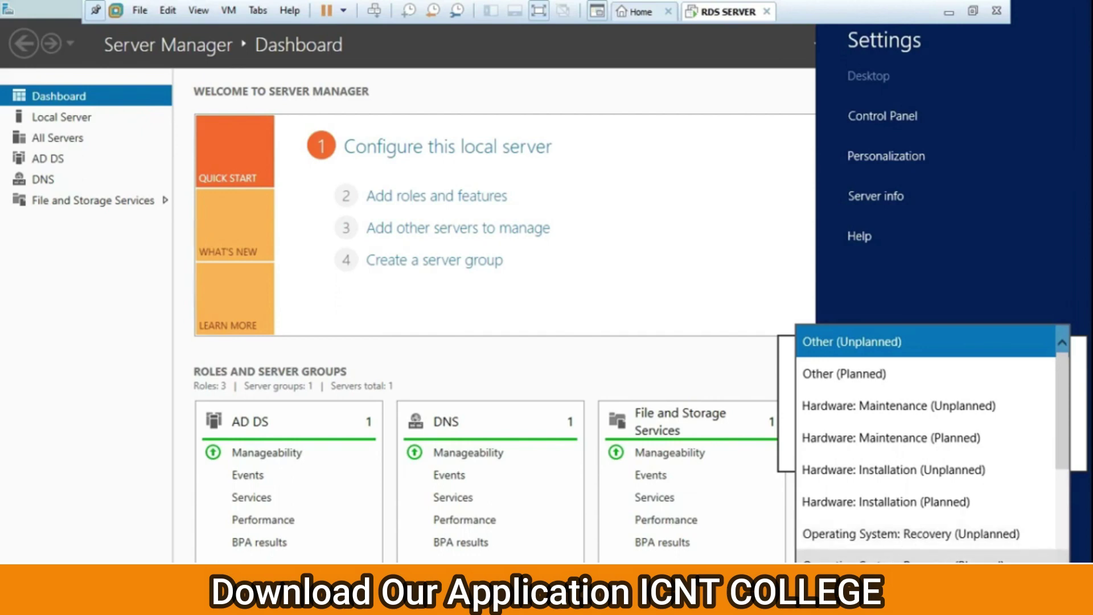
click(910, 534)
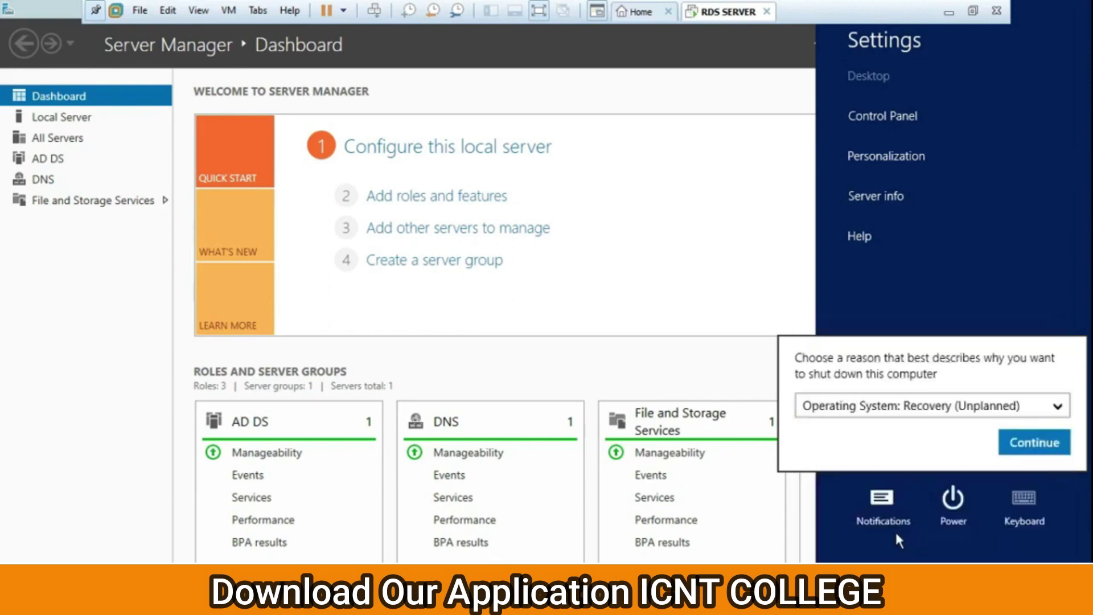
click(1034, 442)
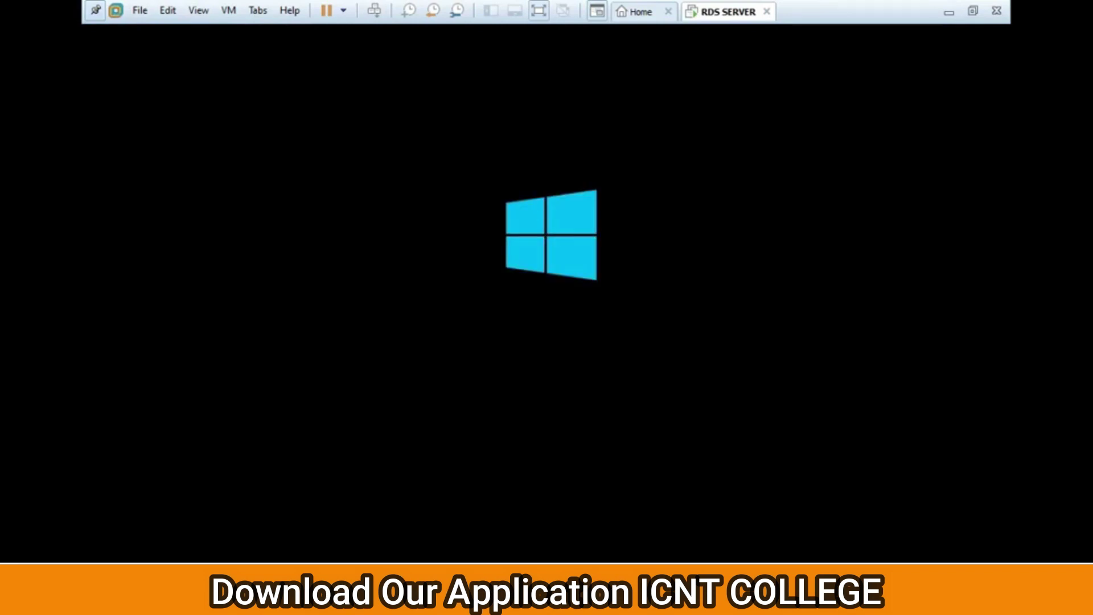
Restart the RDS SERVER guest from the VM's Power menu and confirm the restart
right_click(736, 17)
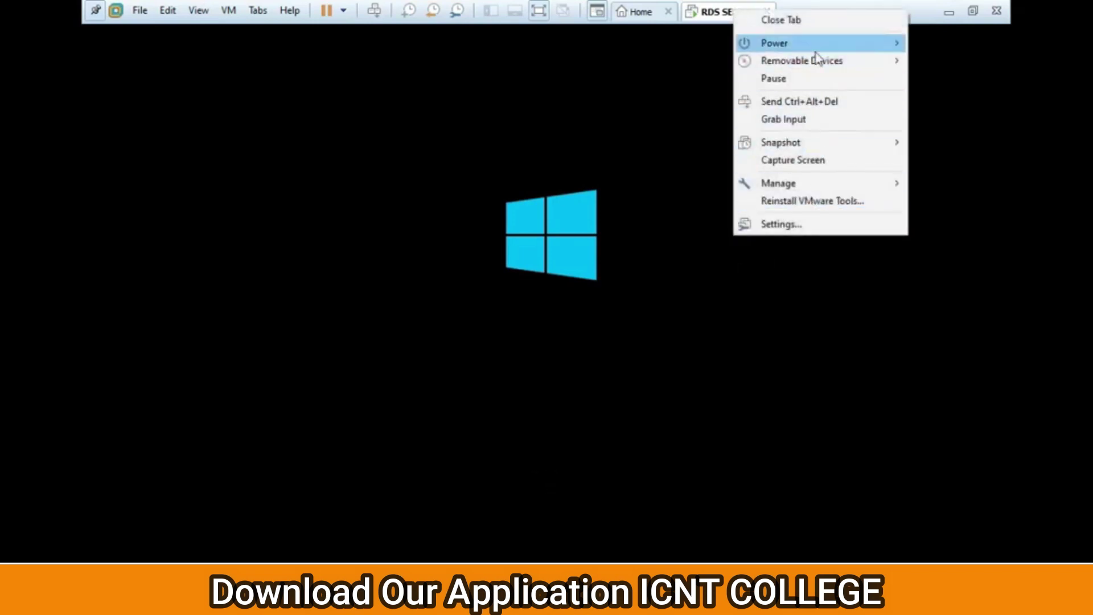
mouse_move(817, 44)
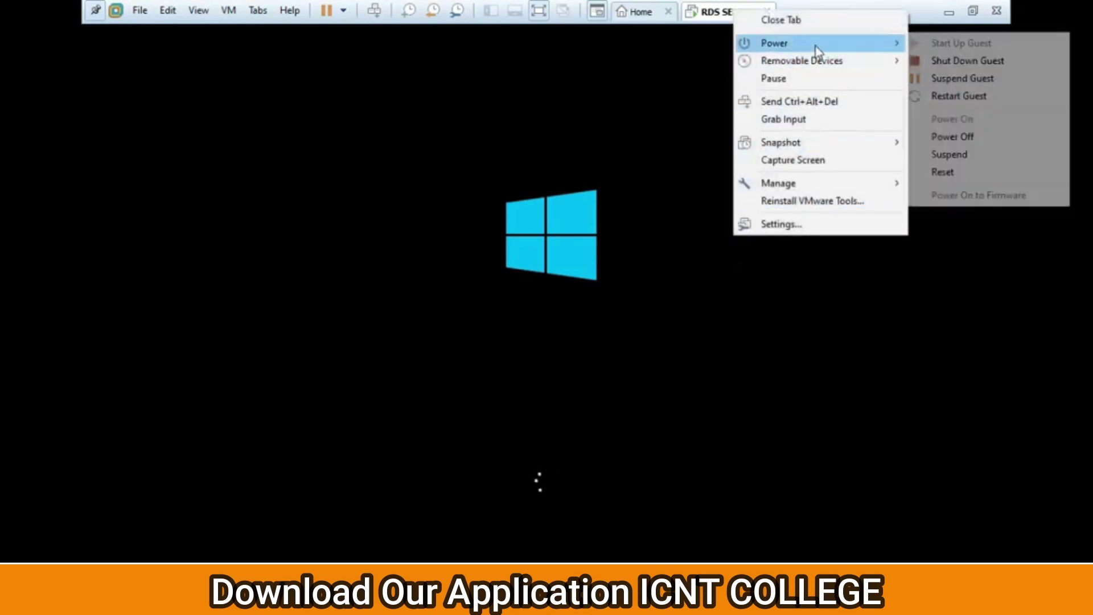
click(975, 104)
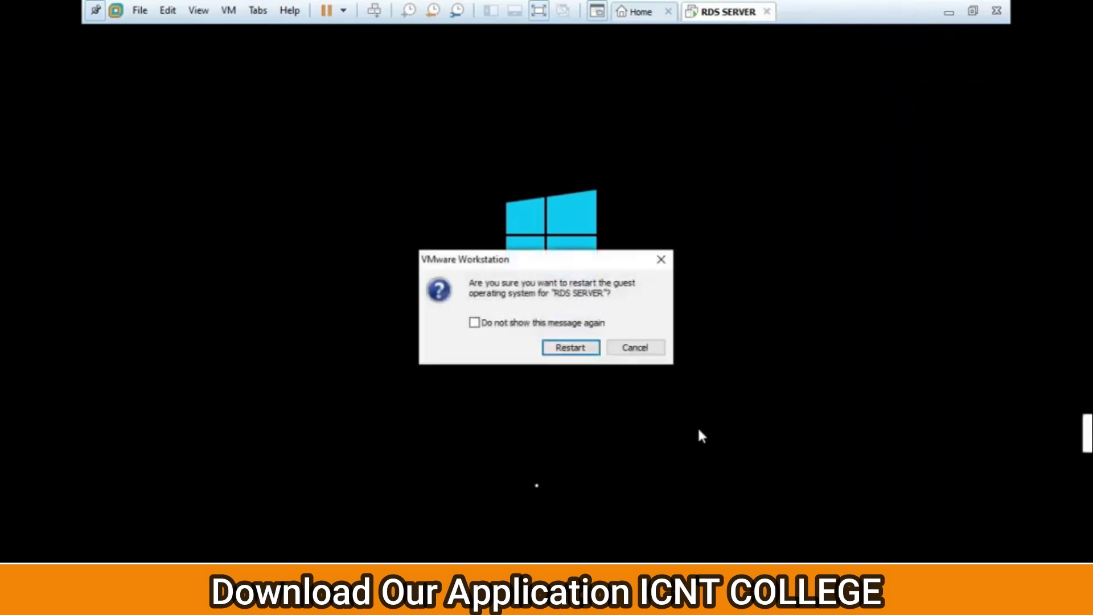
click(571, 350)
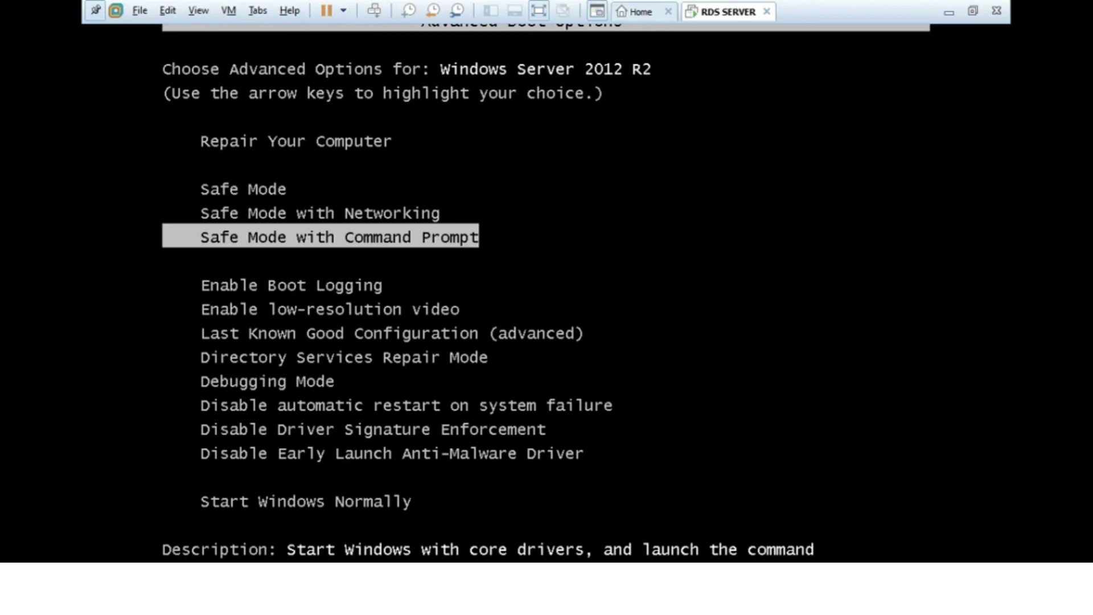
Select Directory Services Repair Mode in the Advanced Boot Options menu and boot it
key(Down)
key(Down)
key(Down)
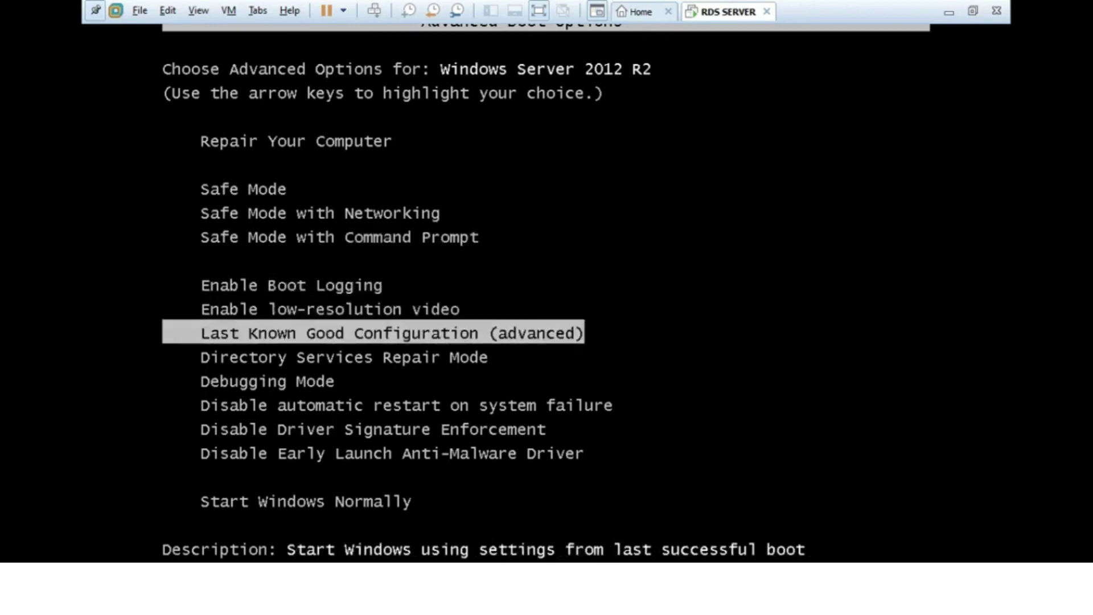
key(Up)
key(Up)
key(Up)
key(Up)
key(Up)
key(Down)
key(Down)
key(Down)
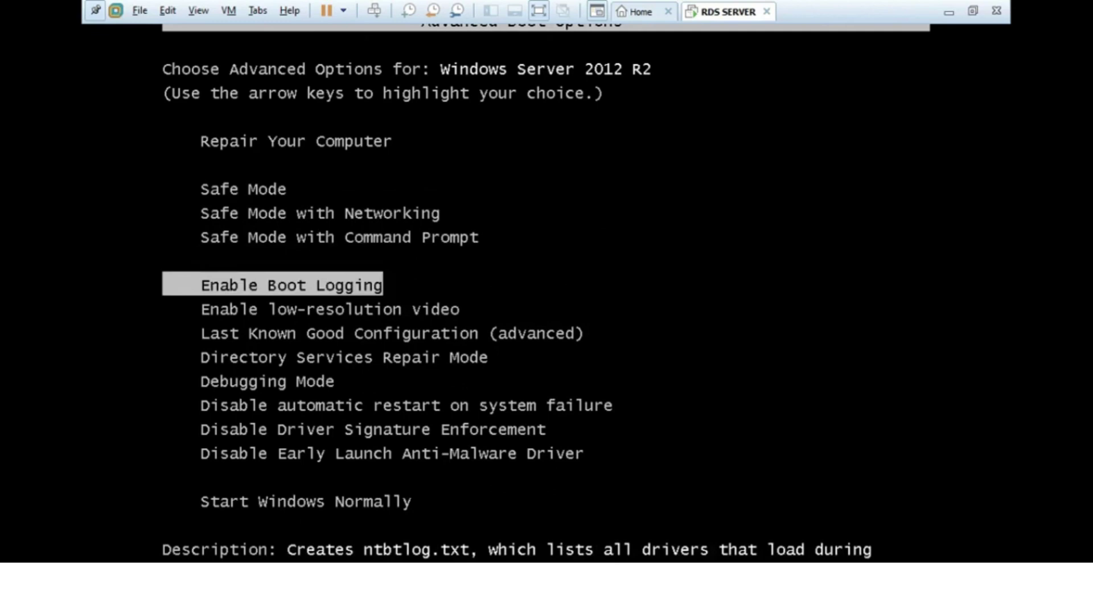
key(Down)
key(Down)
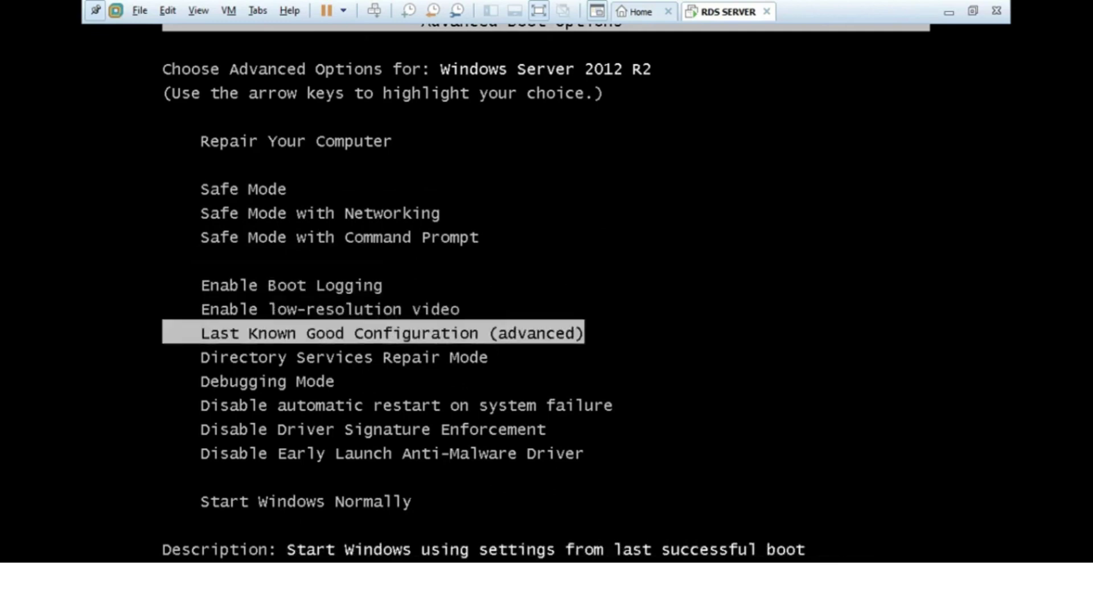
key(Down)
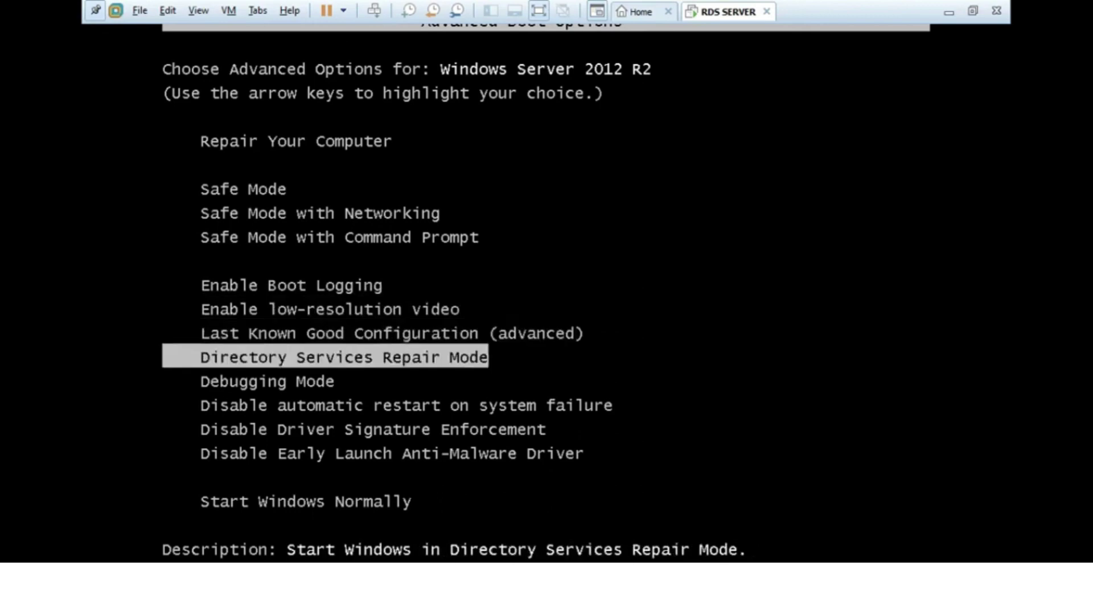
key(Down)
key(Up)
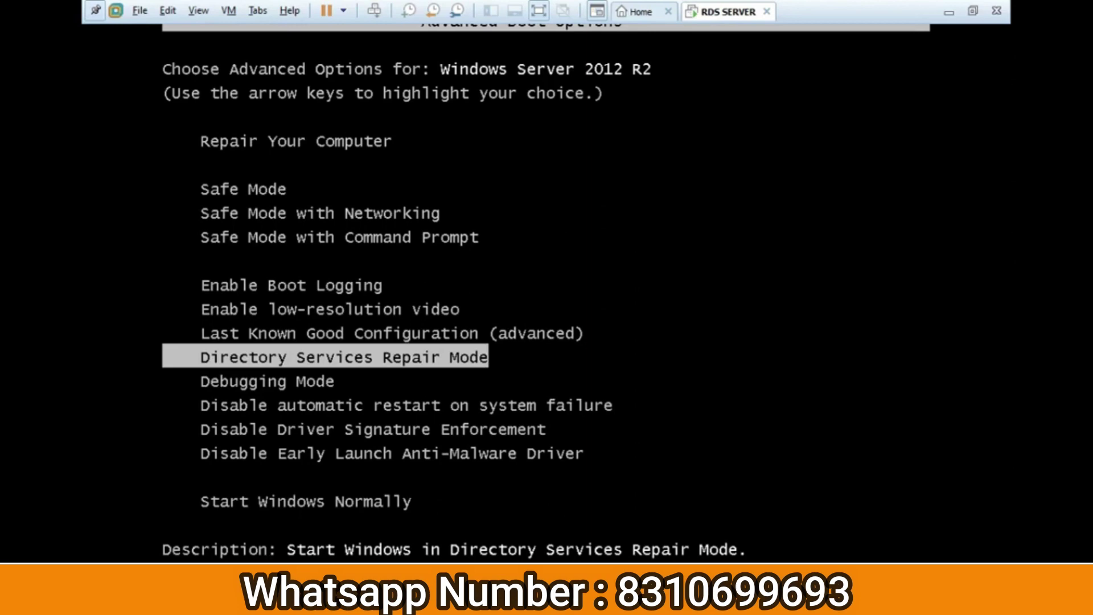
key(Return)
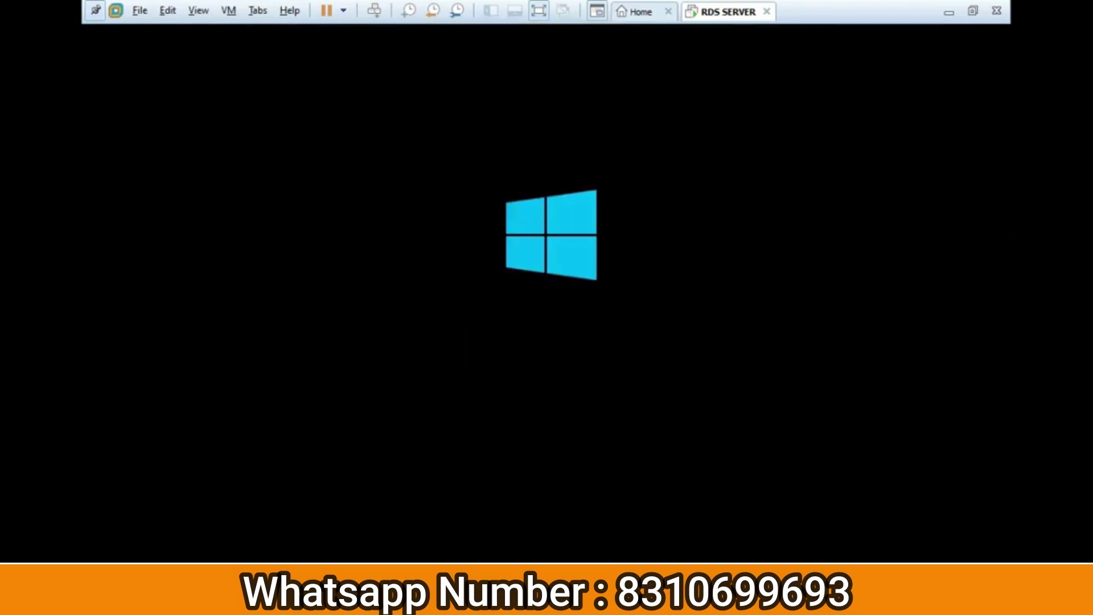